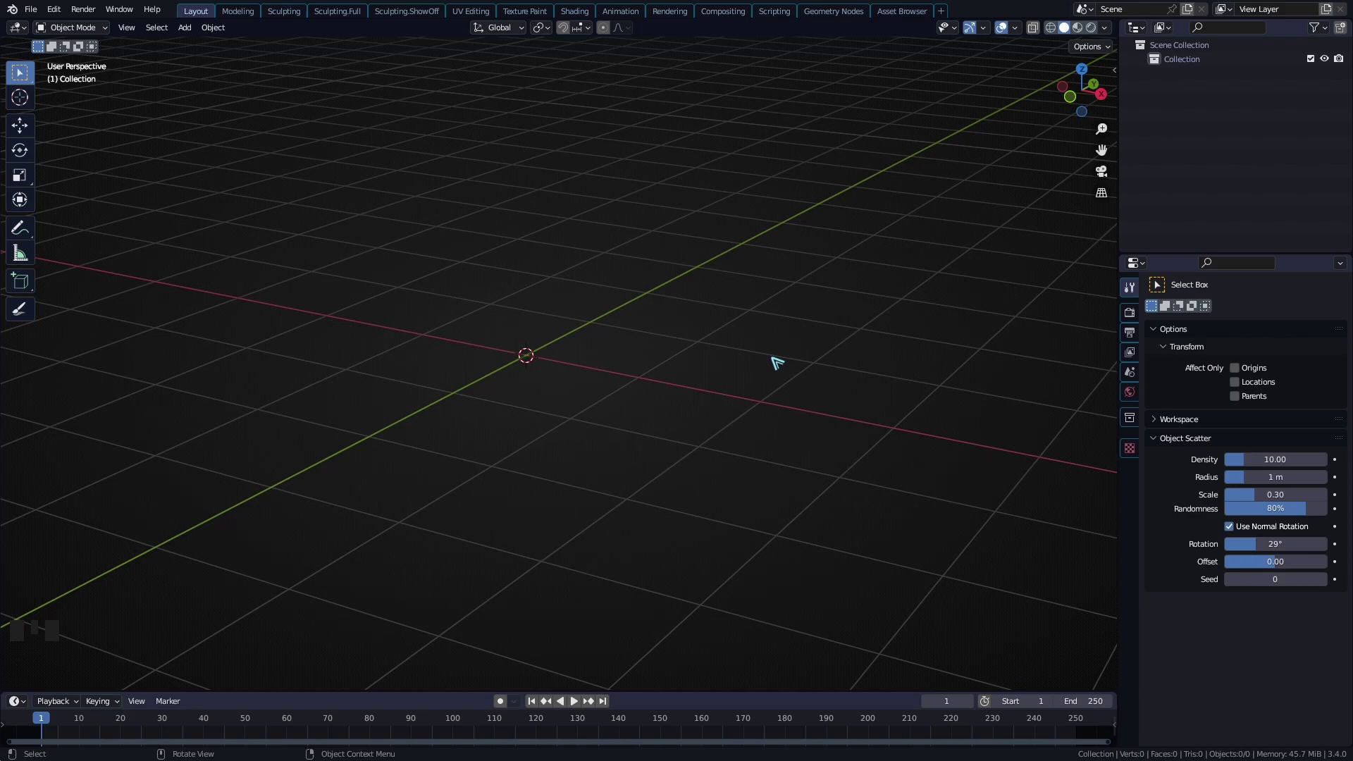
Add a cube to the empty scene and select its nearest top corner vertex in Edit Mode
{"action": "middle_click_drag", "start_coordinate": [728, 335], "coordinate": [695, 308]}
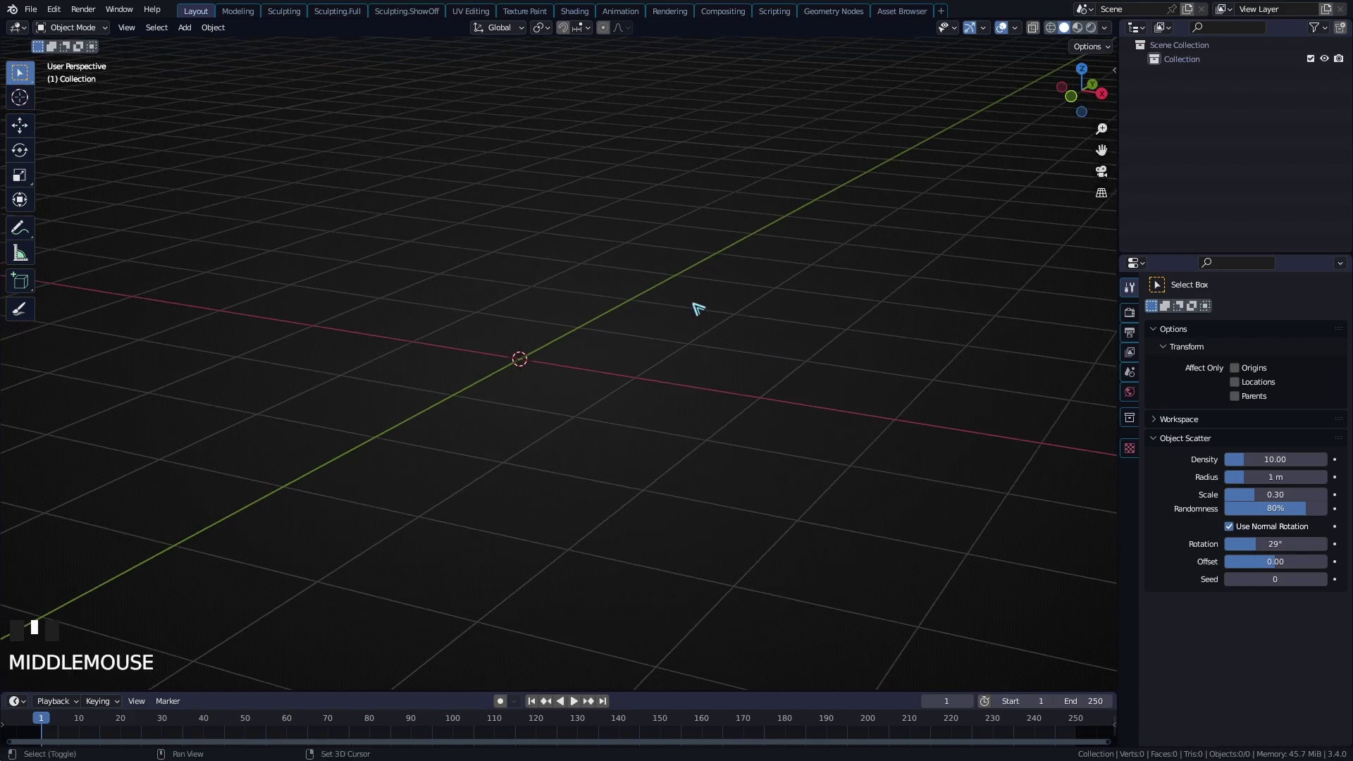
{"action": "key", "text": "shift+a"}
{"action": "left_click", "coordinate": [698, 309]}
{"action": "key", "text": "Tab"}
{"action": "scroll", "coordinate": [505, 383], "scroll_direction": "up", "scroll_amount": 2}
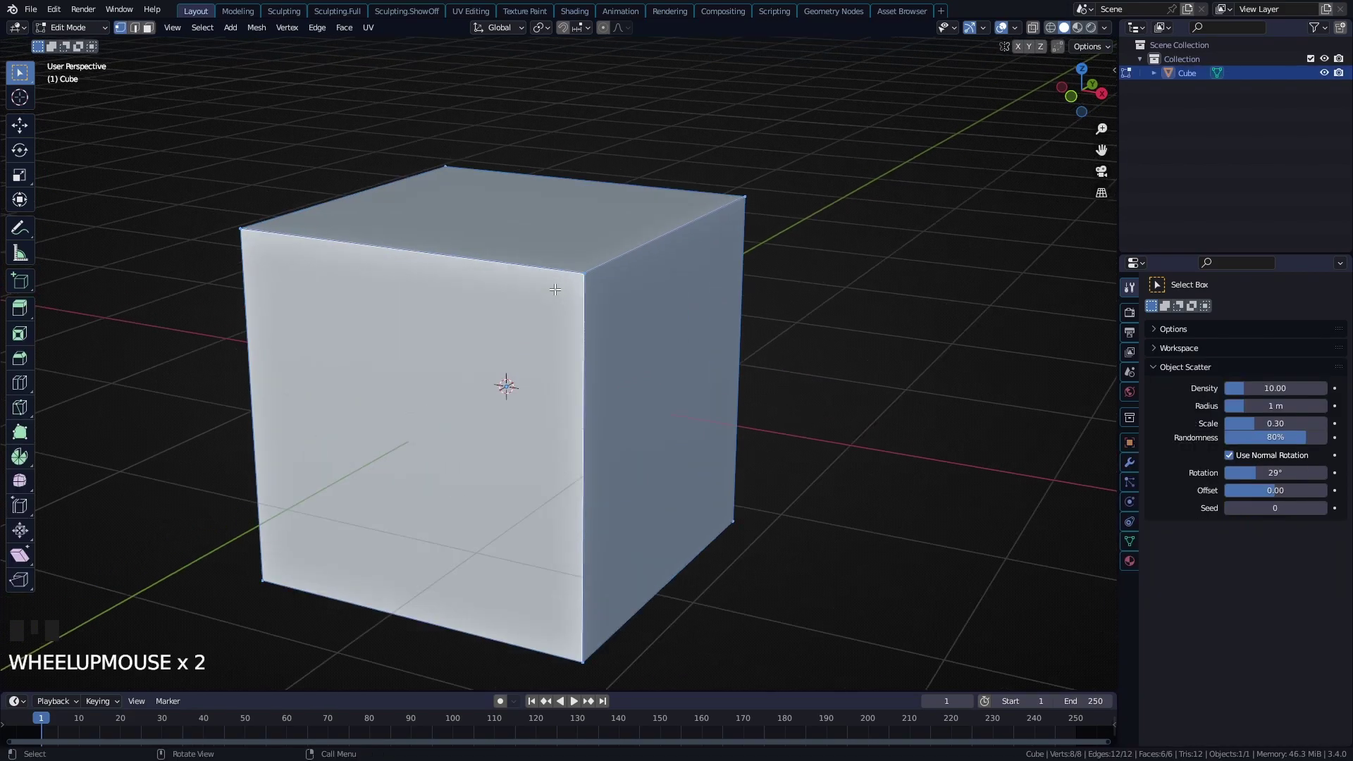
{"action": "middle_click_drag", "start_coordinate": [505, 383], "coordinate": [498, 386], "text": "shift"}
{"action": "left_click_drag", "start_coordinate": [510, 234], "coordinate": [582, 285]}
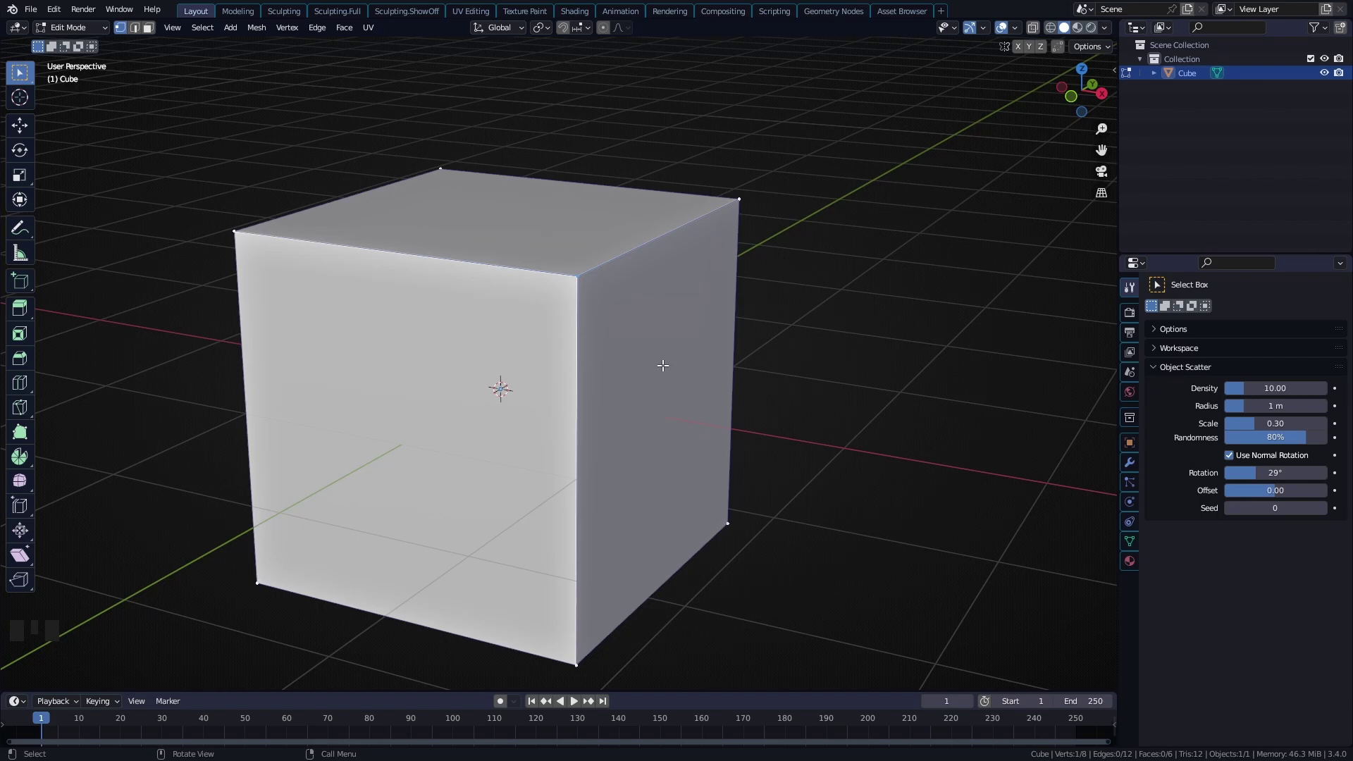
Rip the selected corner vertex outward from the cube together with the side face, and undo the rip
{"action": "key", "text": "v"}
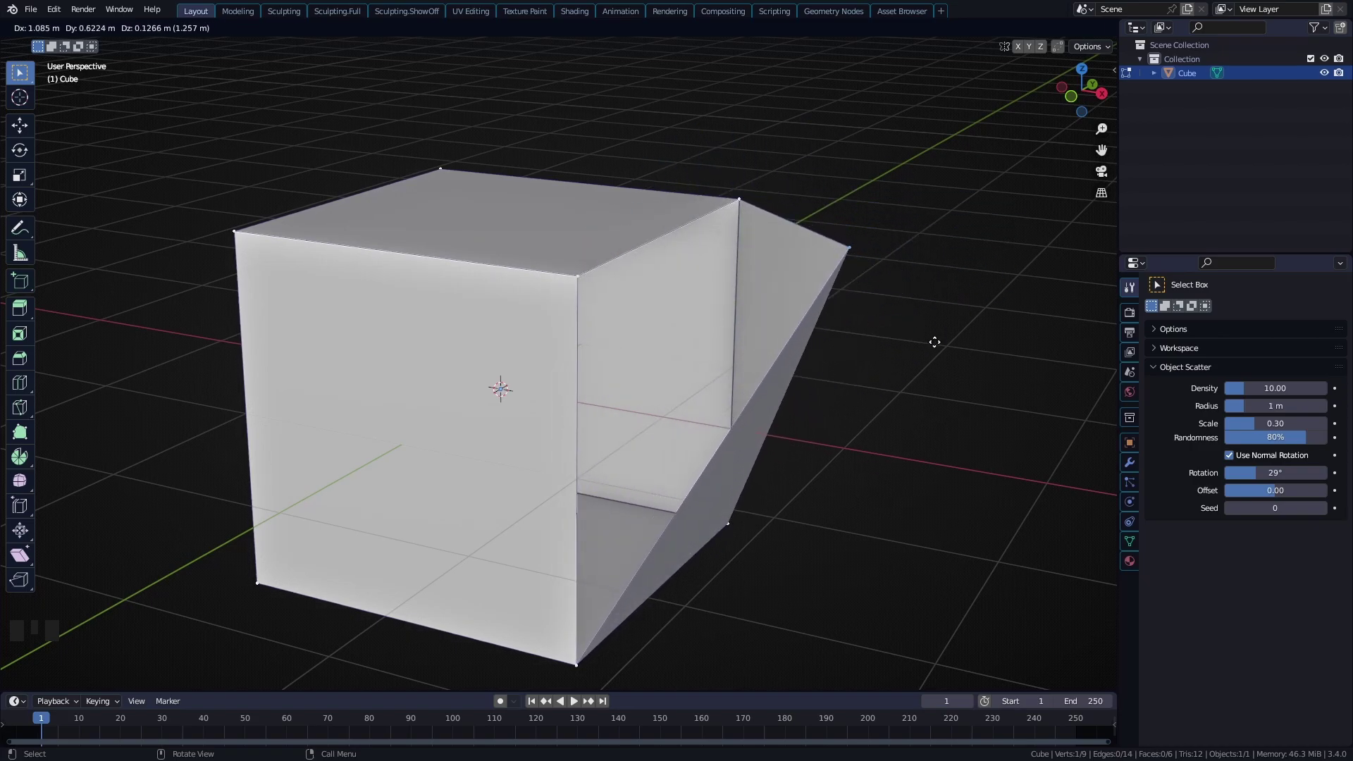
{"action": "left_click", "coordinate": [987, 286]}
{"action": "middle_click_drag", "start_coordinate": [937, 338], "coordinate": [811, 318]}
{"action": "key", "text": "ctrl+z"}
Try ripping the corner vertex inward along the front face, cancel the move and undo the rip
{"action": "key", "text": "v"}
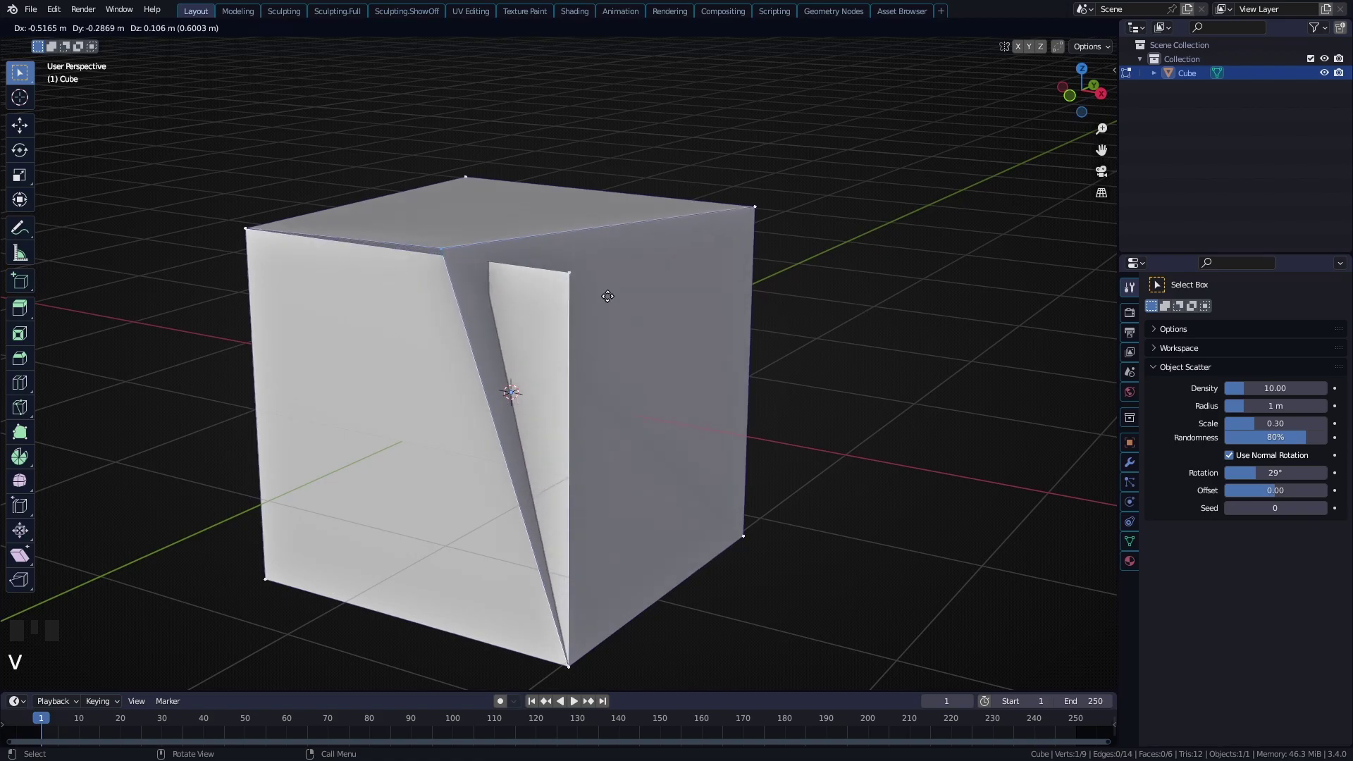
{"action": "right_click", "coordinate": [833, 258]}
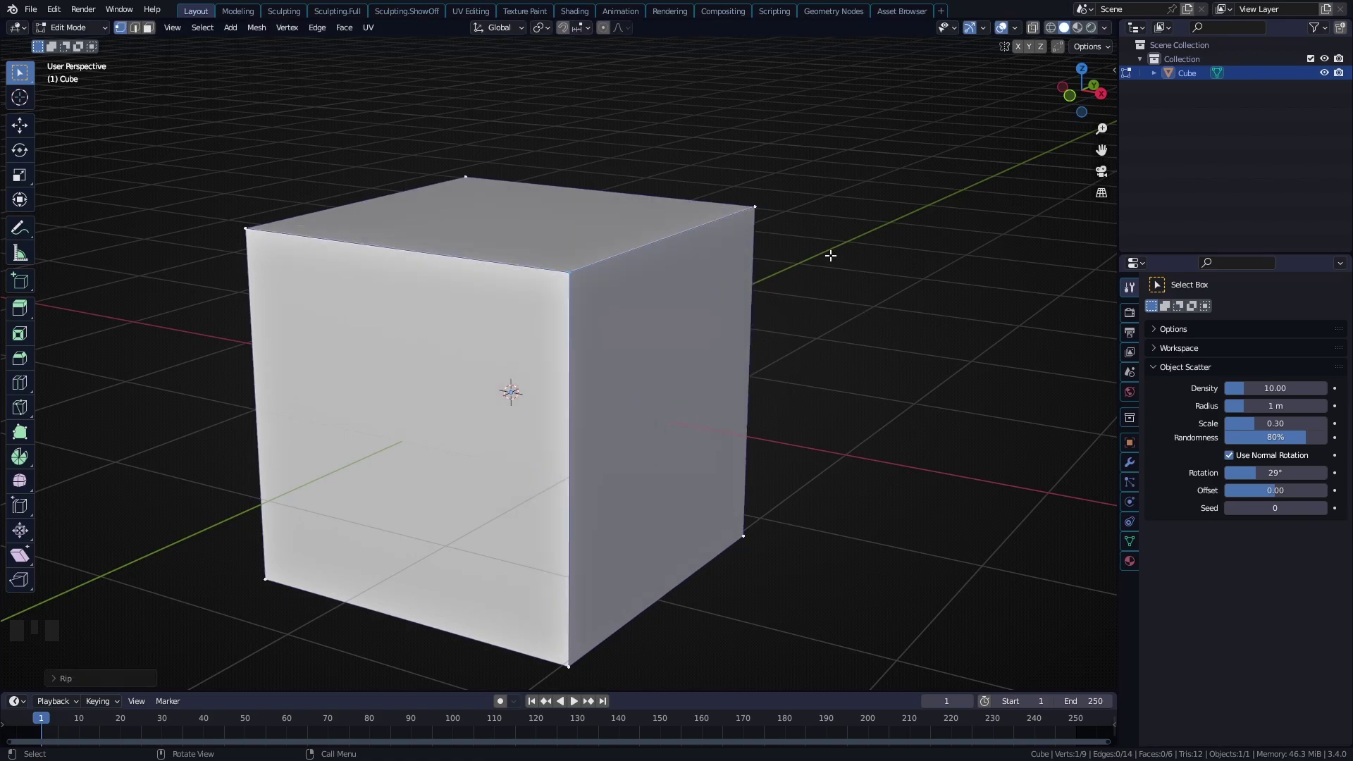
{"action": "key", "text": "ctrl+z"}
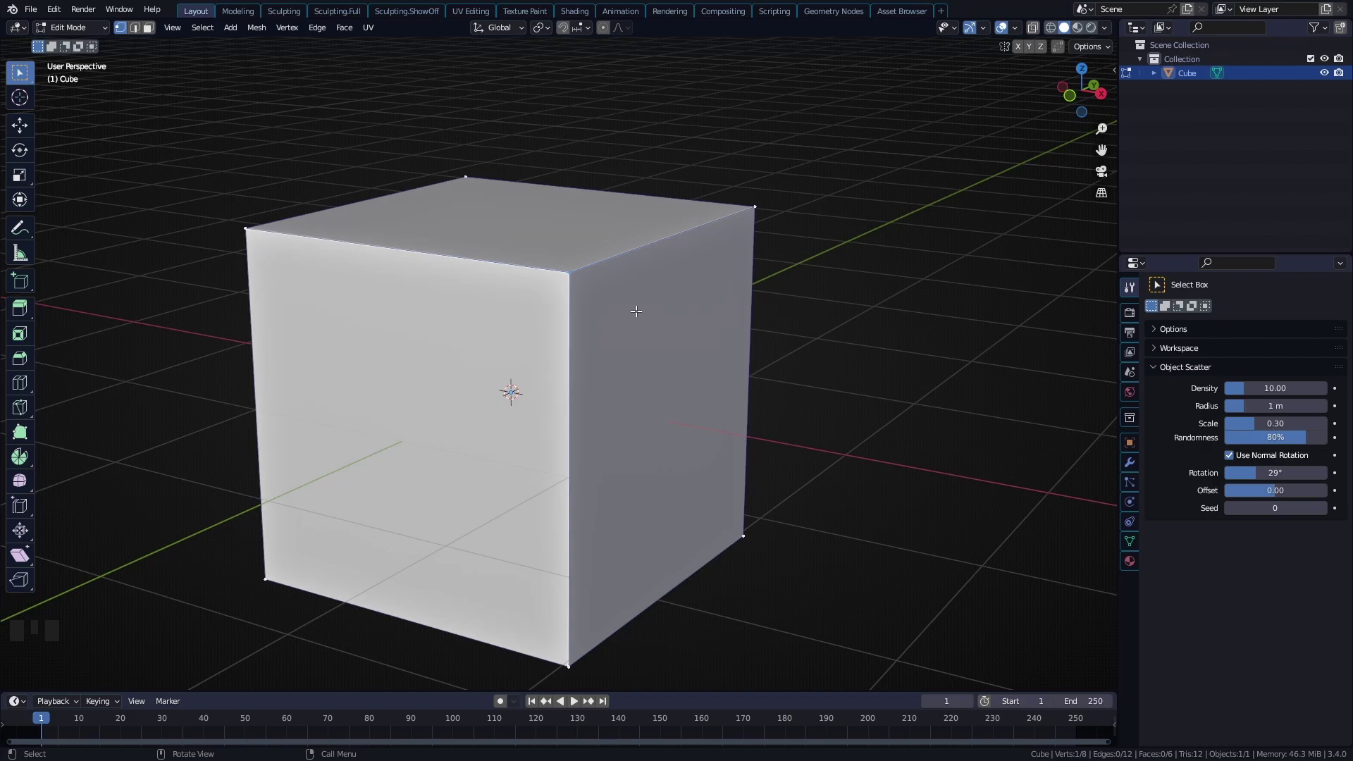
Try ripping the corner vertex first on the side face and again on the top face, discarding both rips
{"action": "key", "text": "v"}
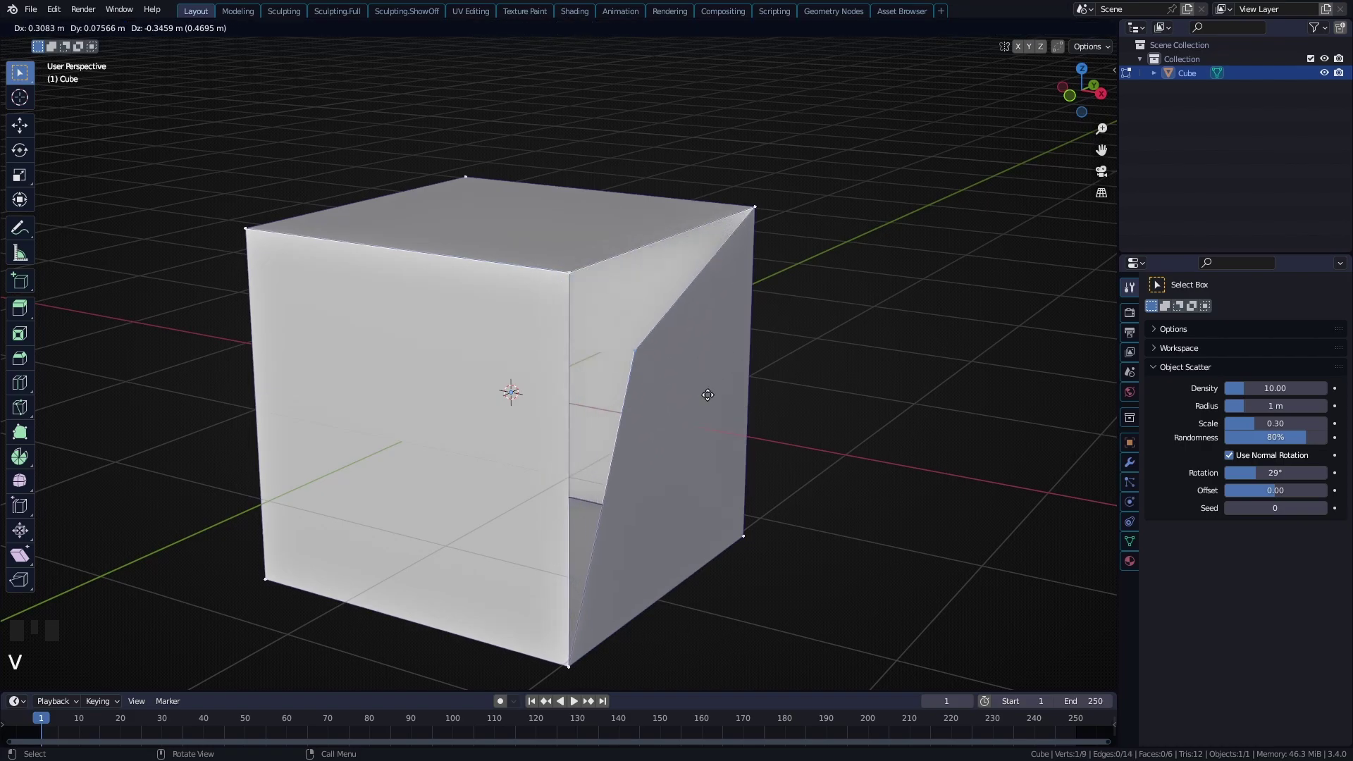
{"action": "key", "text": "ctrl+z"}
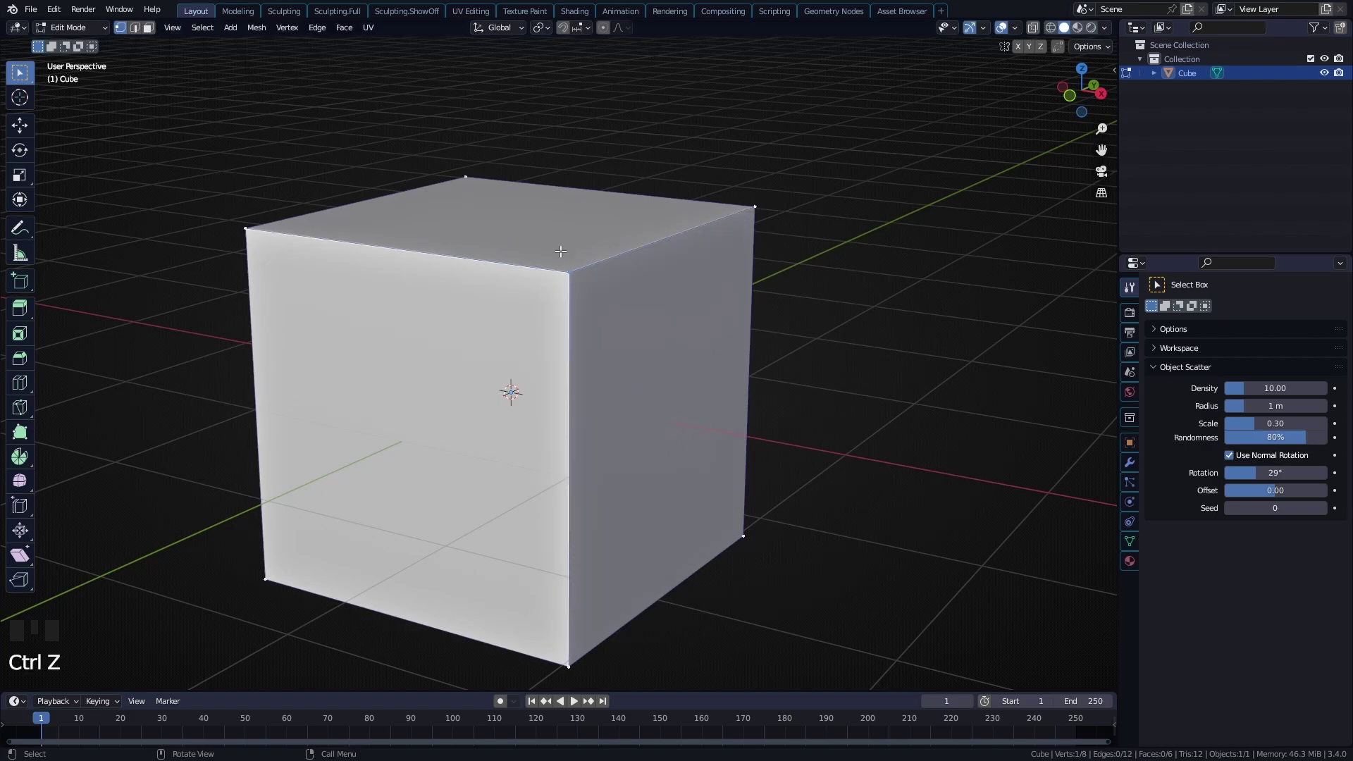
{"action": "key", "text": "v"}
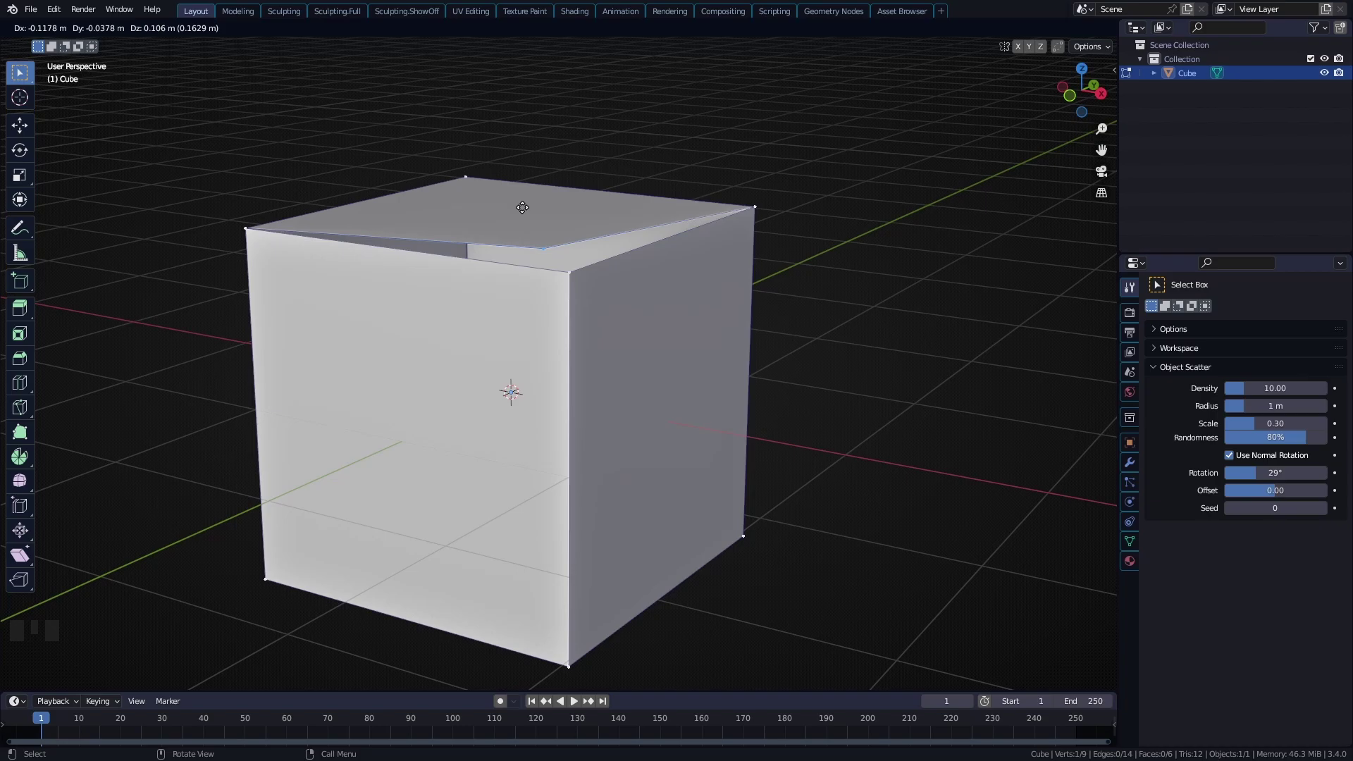
{"action": "key", "text": "Escape"}
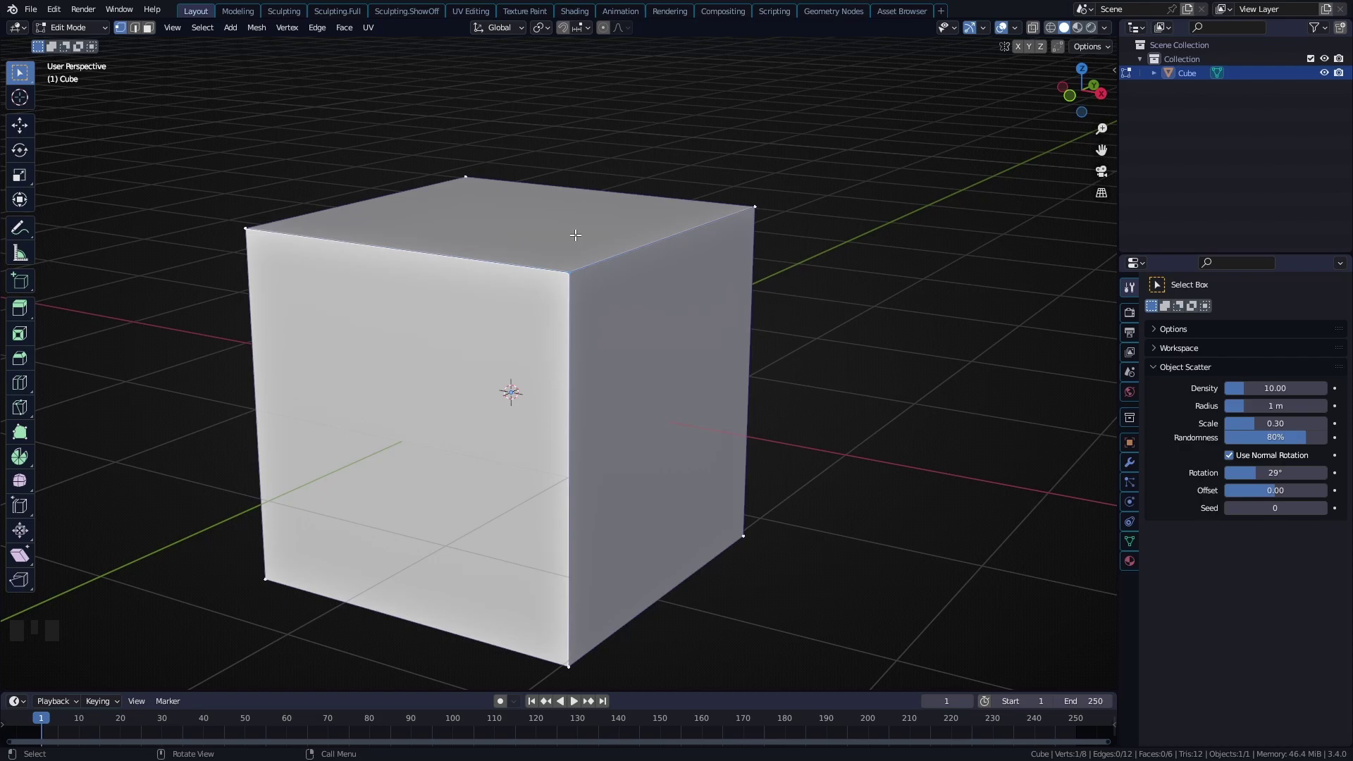
Add the diagonally opposite top vertex to the selection and try to rip both vertices at once
{"action": "left_click", "coordinate": [474, 170], "text": "shift"}
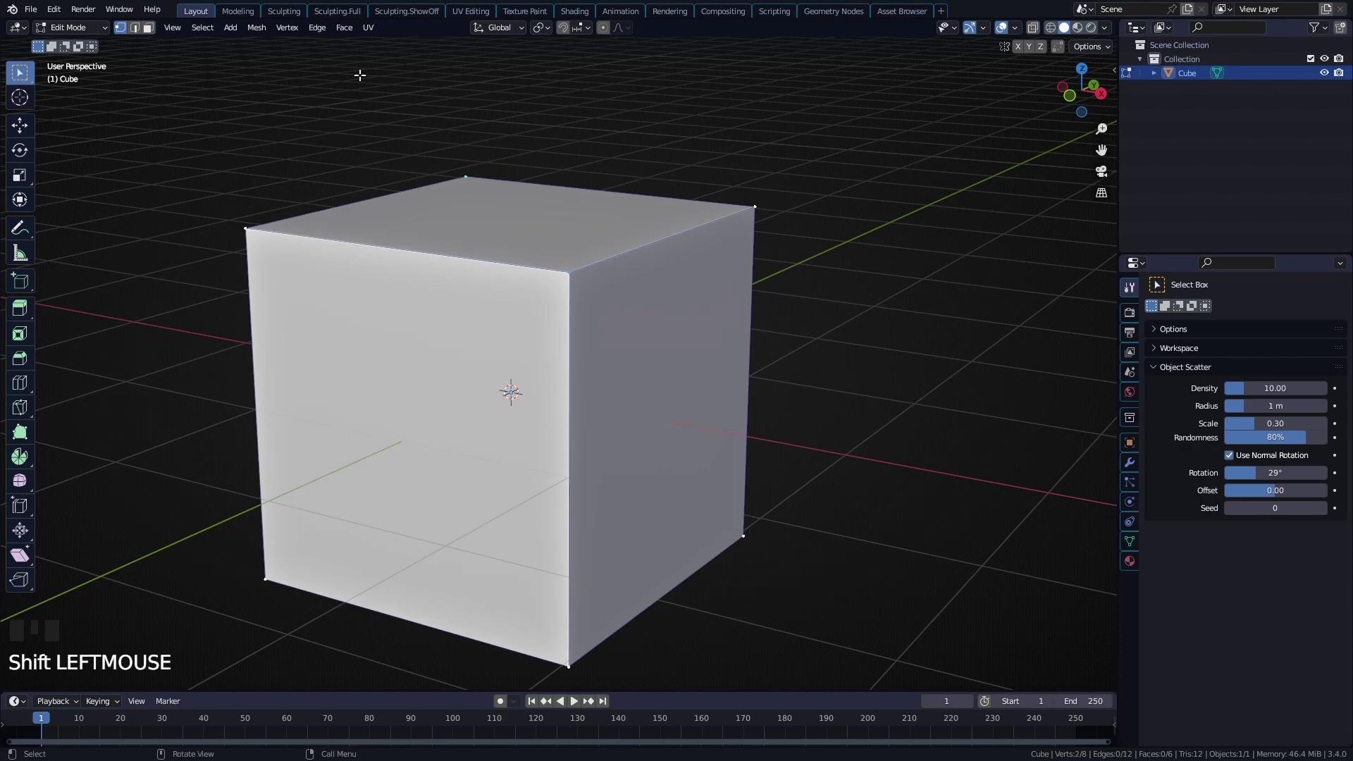
{"action": "middle_click_drag", "start_coordinate": [482, 205], "coordinate": [579, 318]}
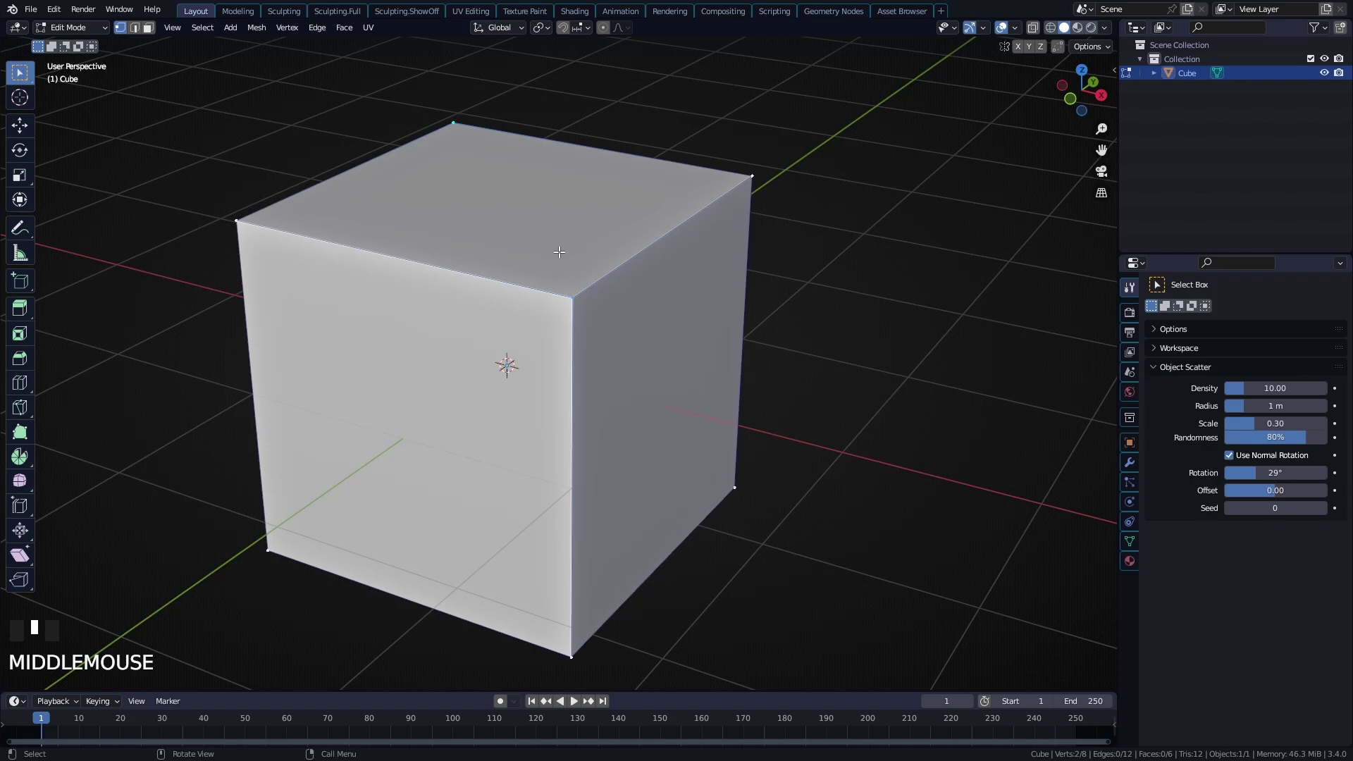
{"action": "middle_click_drag", "start_coordinate": [492, 135], "coordinate": [580, 197]}
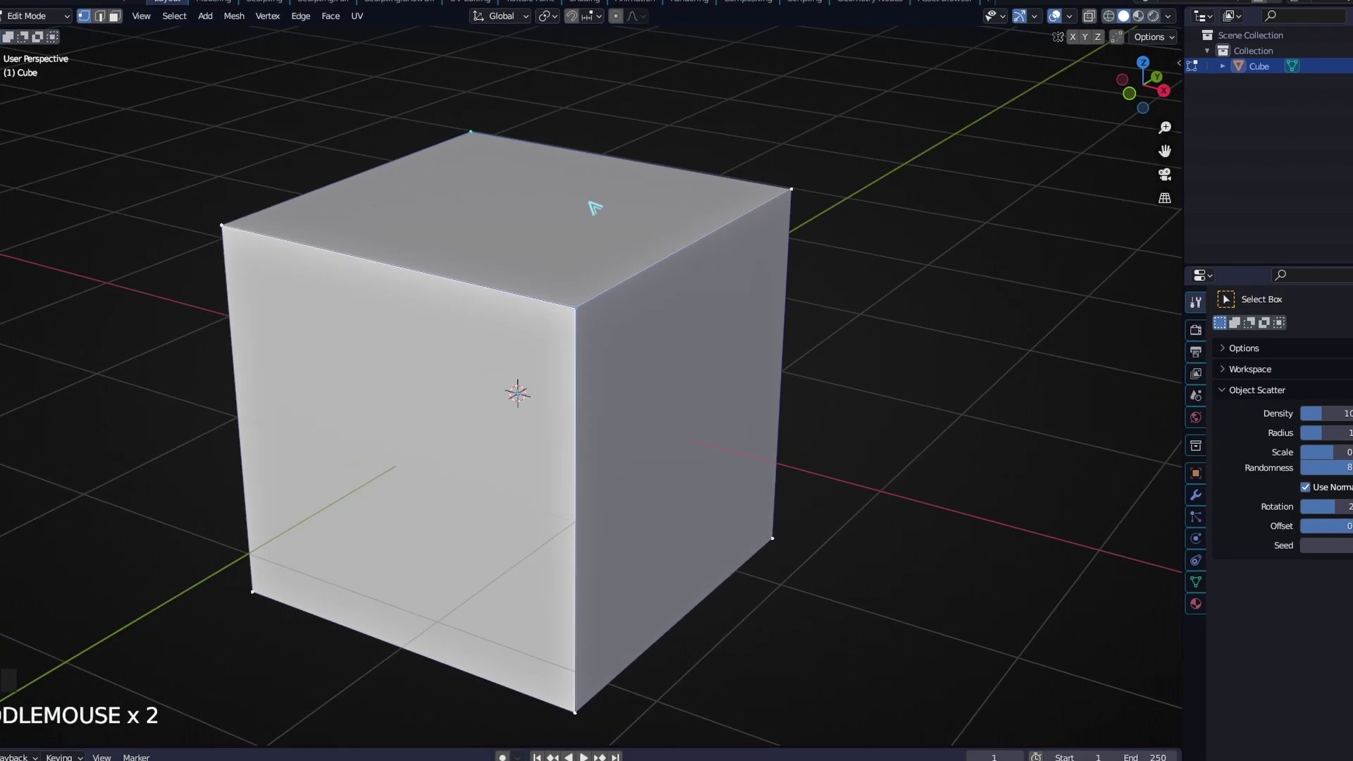
{"action": "key", "text": "v"}
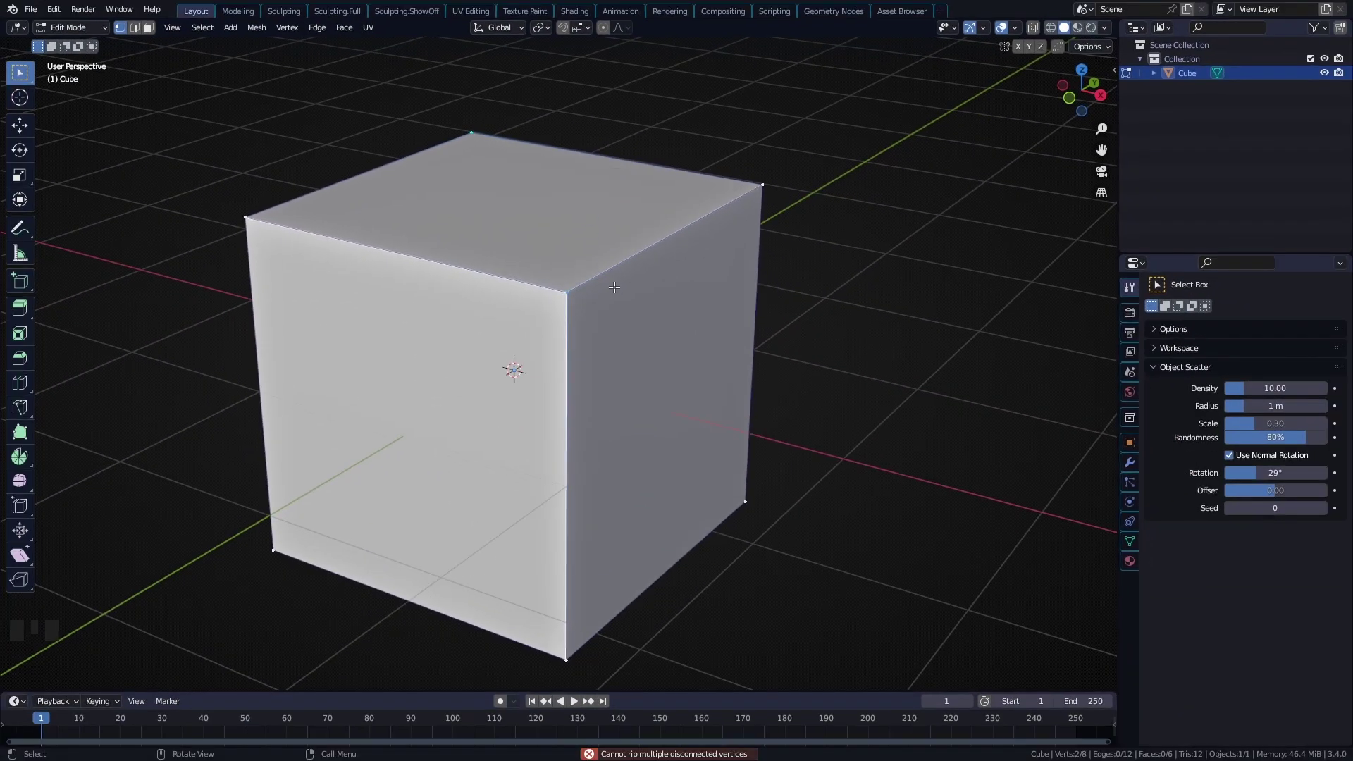
Try ripping the top edge shared with the side face twice in edge select mode, undoing each rip
{"action": "key", "text": "2"}
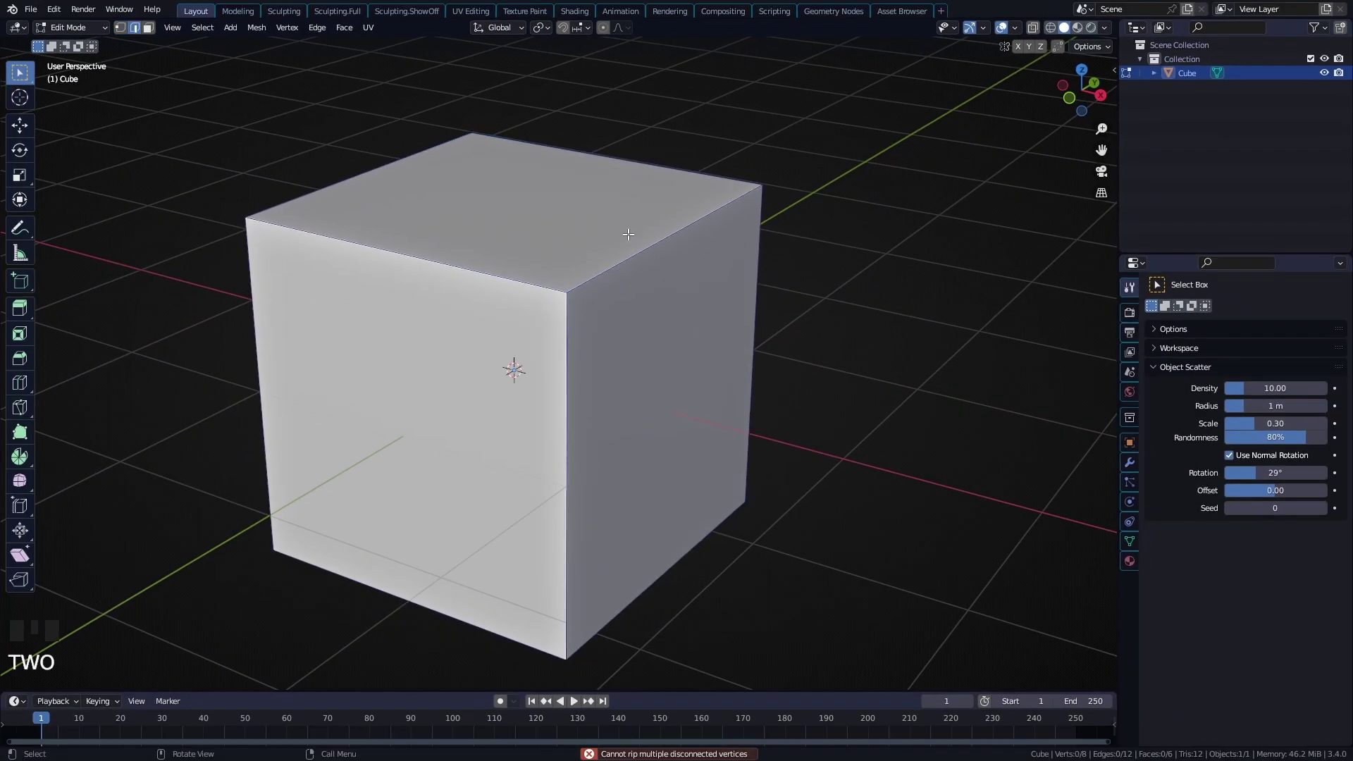
{"action": "left_click", "coordinate": [627, 269]}
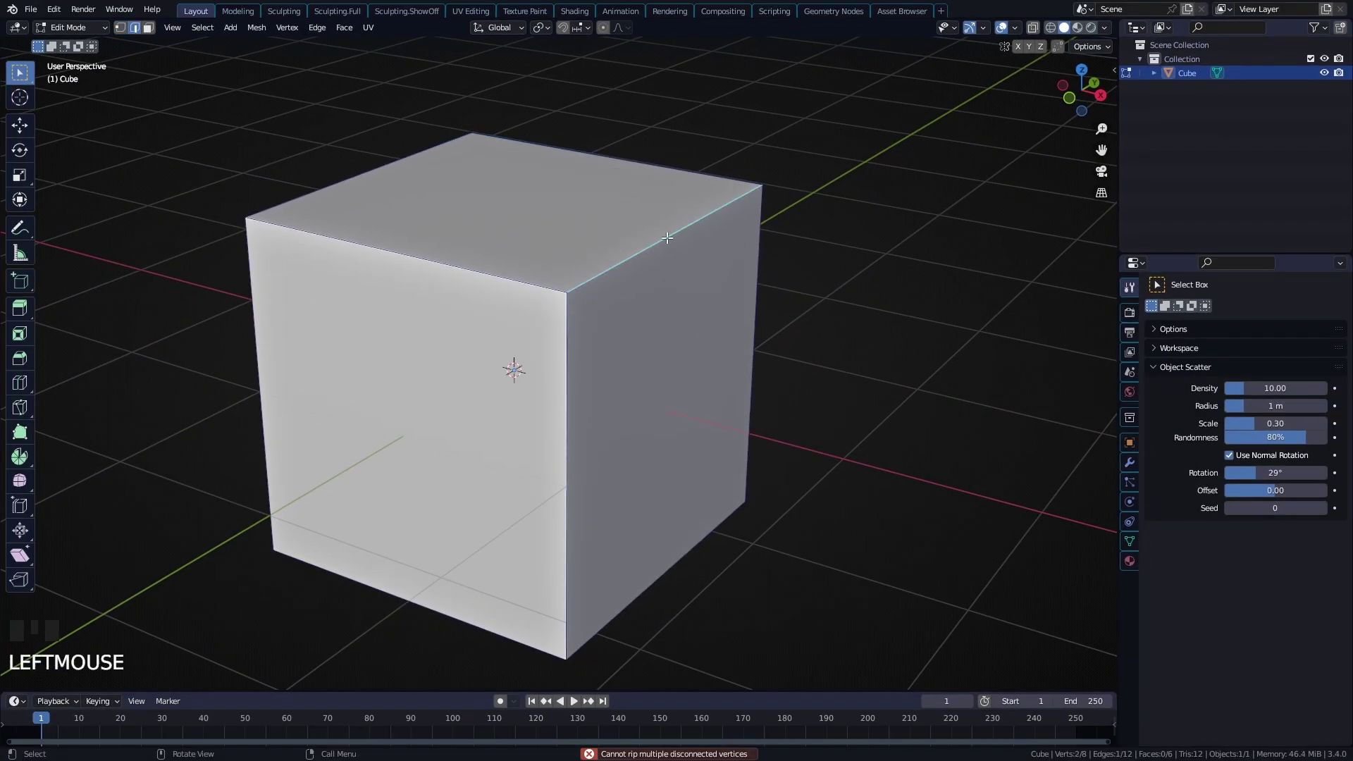
{"action": "key", "text": "v"}
{"action": "key", "text": "ctrl+z"}
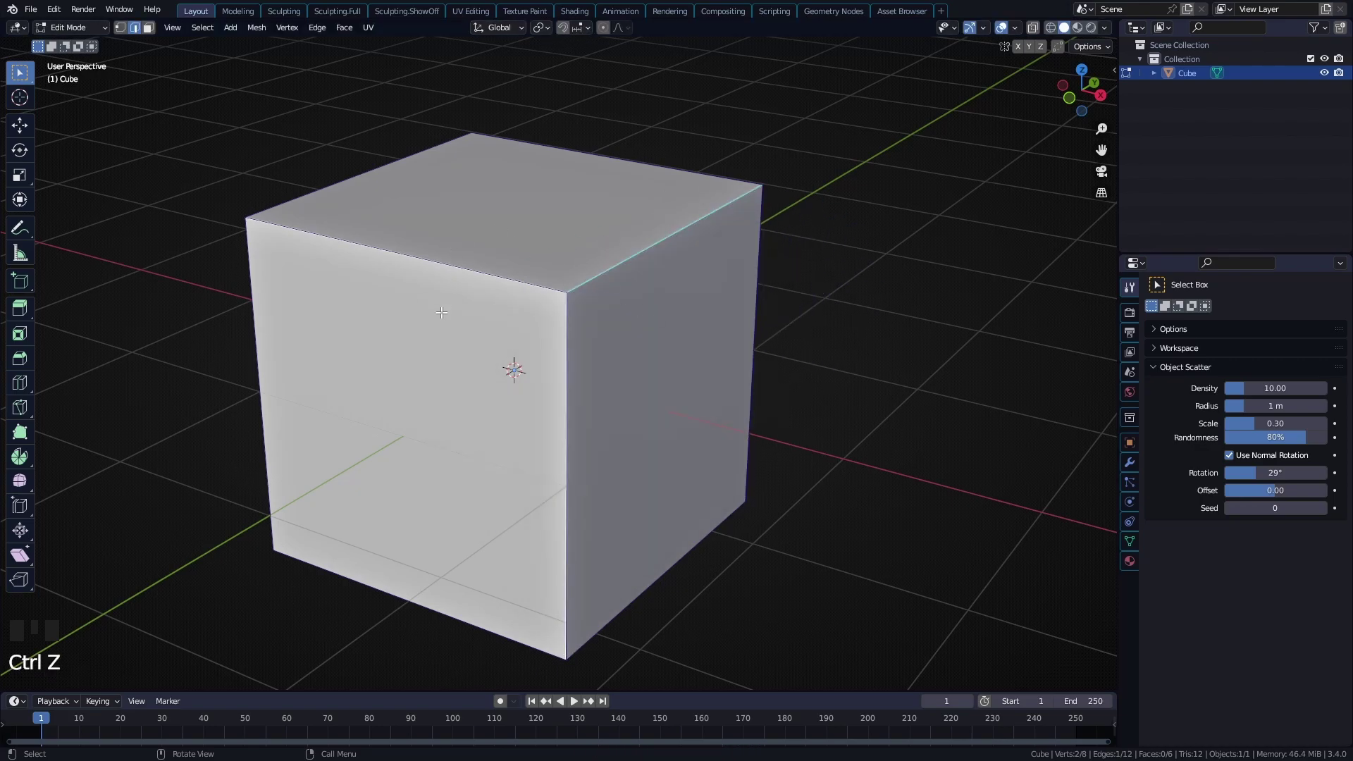
{"action": "key", "text": "v"}
{"action": "key", "text": "ctrl+z"}
Try to rip the cube's three visible faces in face select mode
{"action": "key", "text": "3"}
{"action": "left_click", "coordinate": [724, 374]}
{"action": "key", "text": "v"}
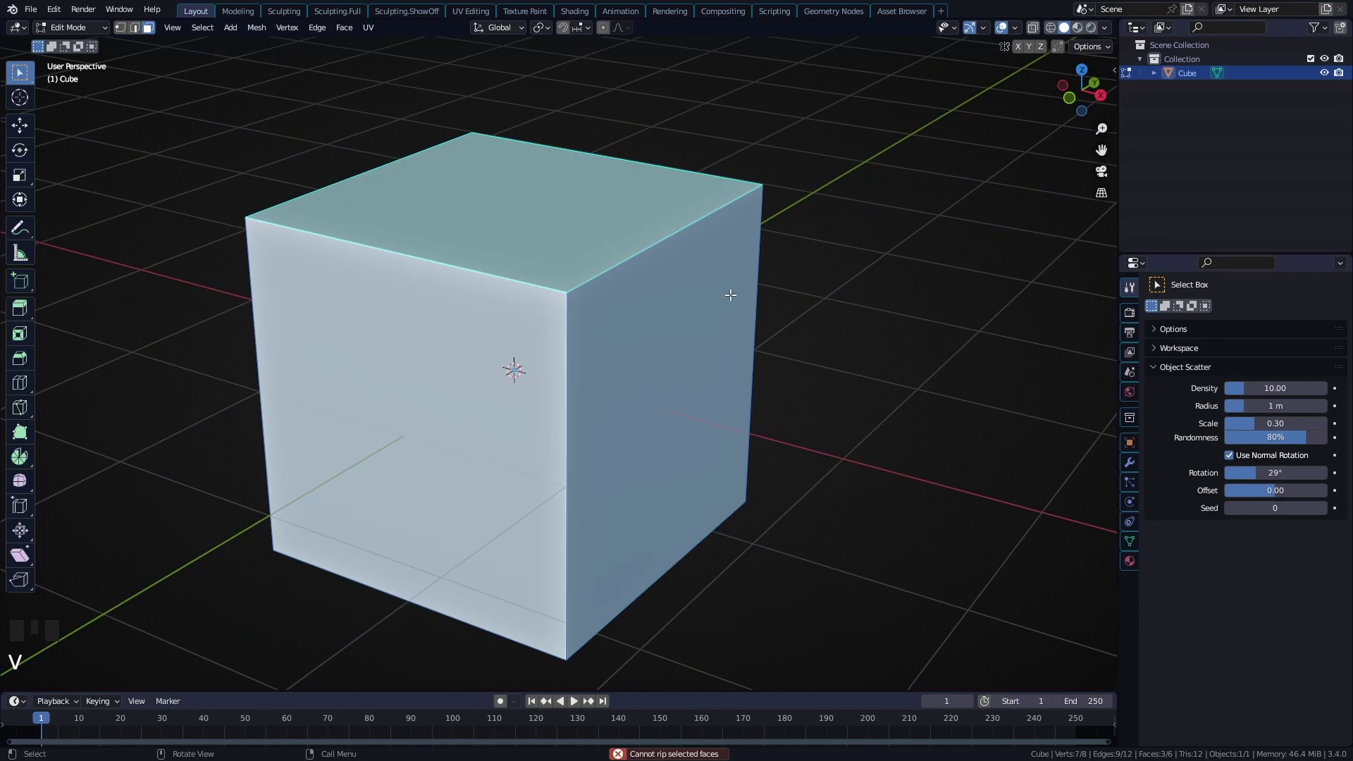
Split only the side face from the cube, try moving it away, and undo the split
{"action": "key", "text": "alt+a"}
{"action": "left_click", "coordinate": [734, 371]}
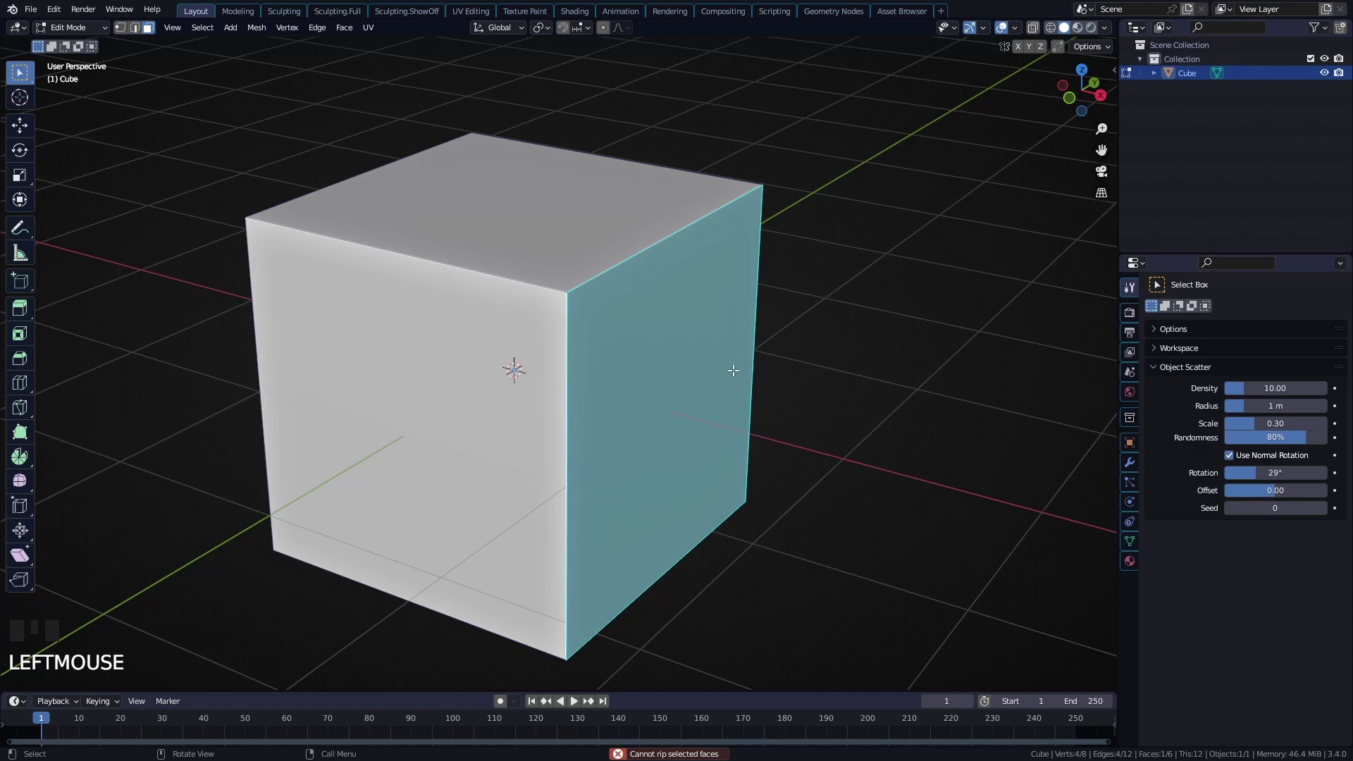
{"action": "key", "text": "y"}
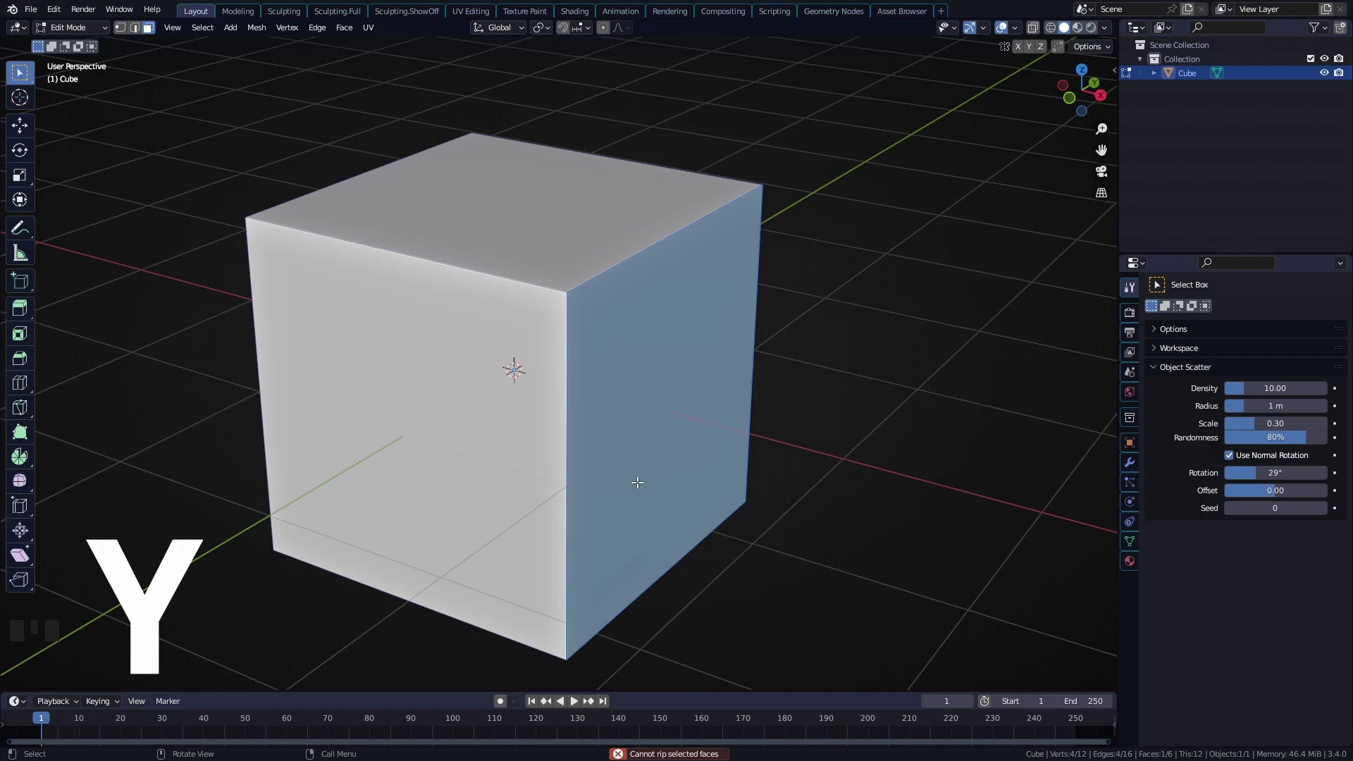
{"action": "key", "text": "g"}
{"action": "key", "text": "g"}
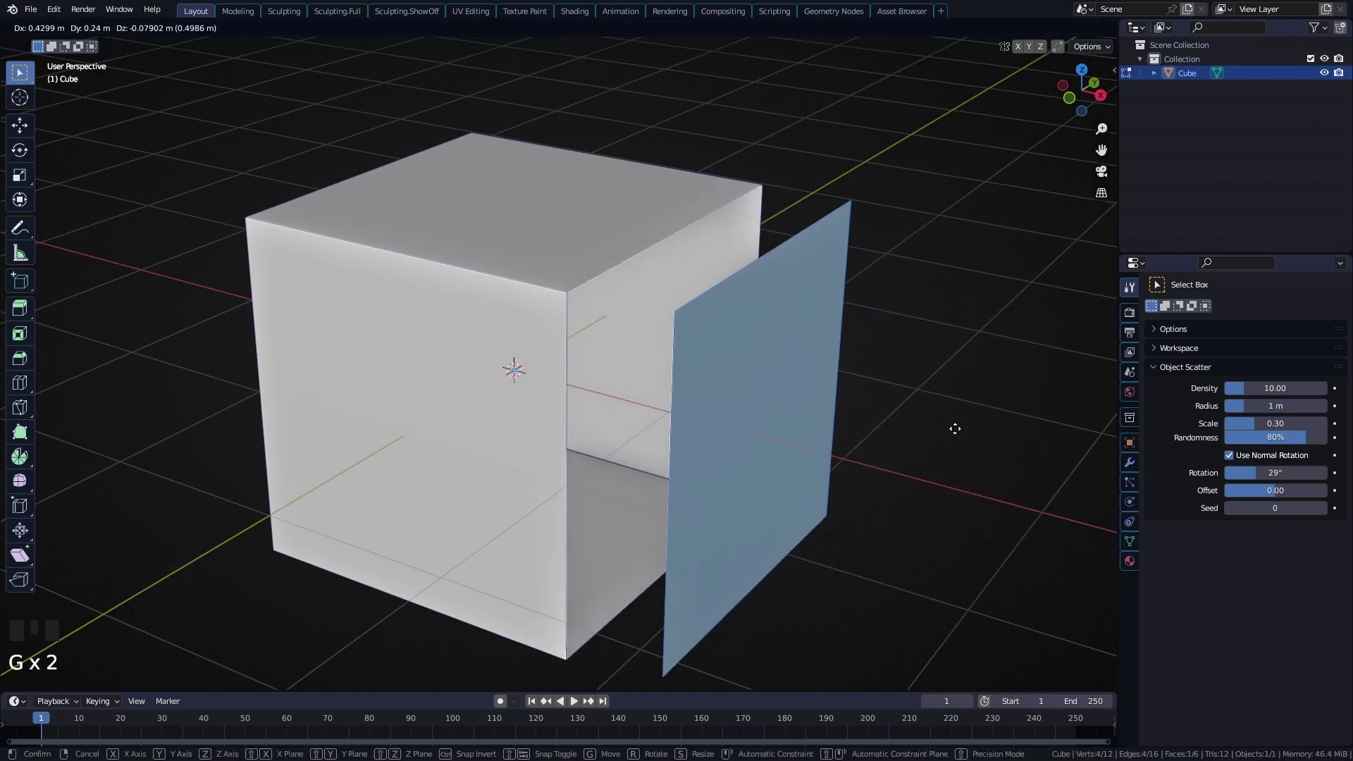
{"action": "key", "text": "Escape"}
{"action": "key", "text": "ctrl+z"}
{"action": "middle_click", "coordinate": [613, 321]}
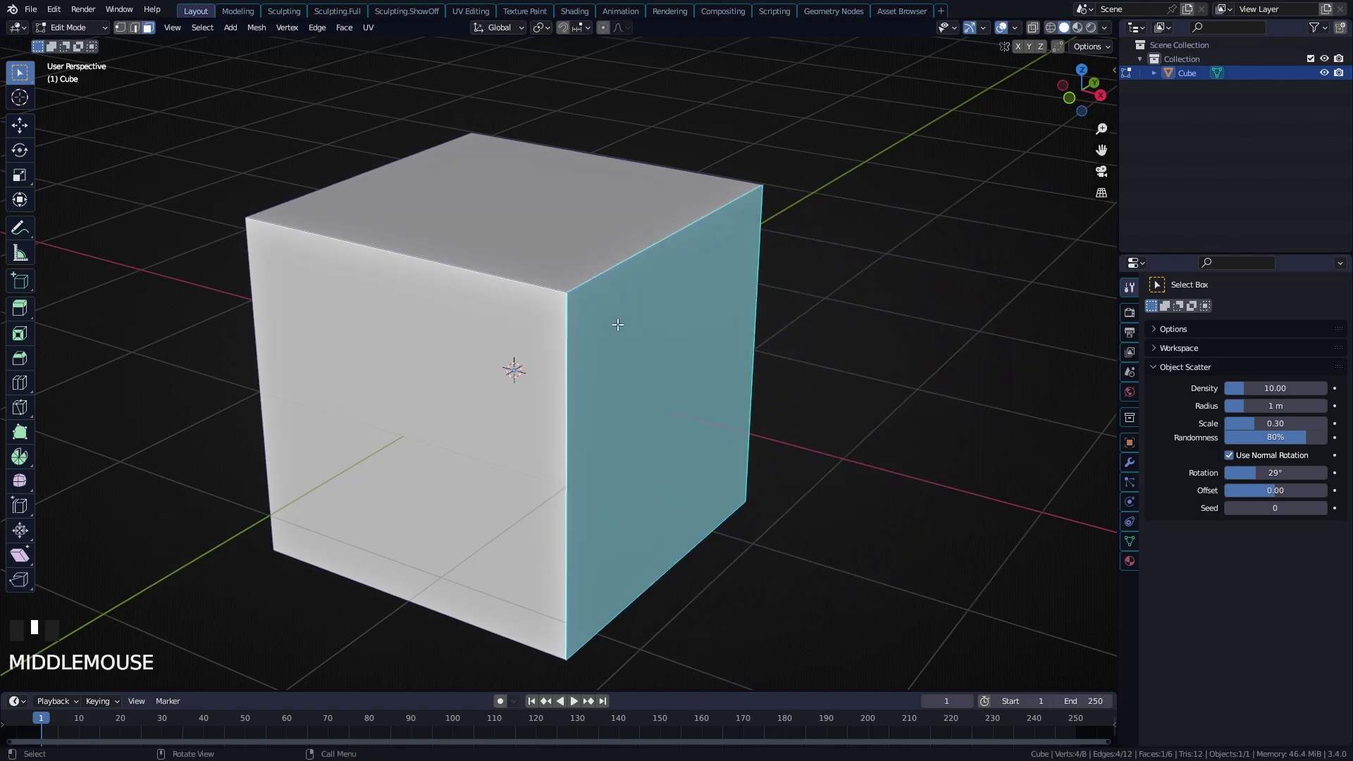
Select the nearest top corner vertex in vertex select mode, split it, and try moving the copy
{"action": "left_click", "coordinate": [604, 306]}
{"action": "left_click_drag", "start_coordinate": [502, 239], "coordinate": [633, 387]}
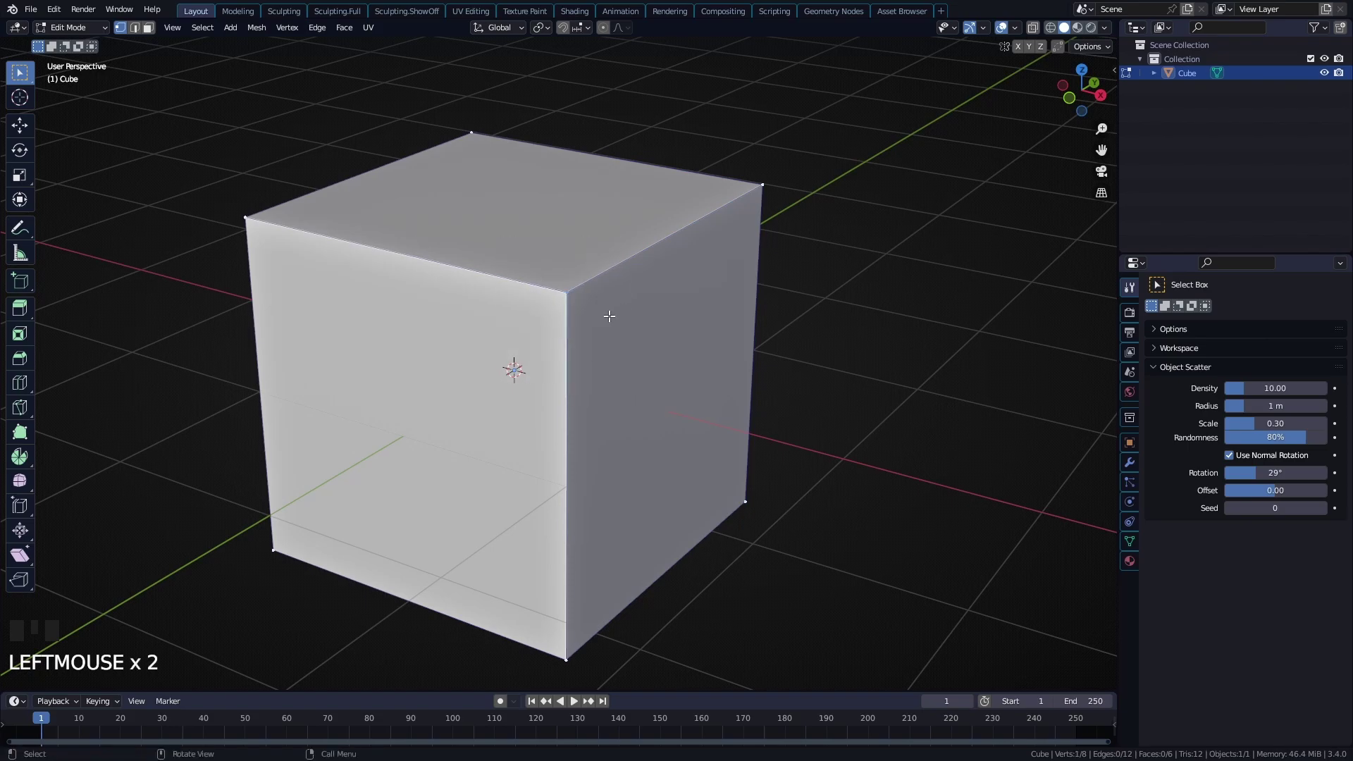
{"action": "scroll", "coordinate": [610, 316], "scroll_direction": "up", "scroll_amount": 4}
{"action": "scroll", "coordinate": [575, 305], "scroll_direction": "down", "scroll_amount": 2}
{"action": "key", "text": "y"}
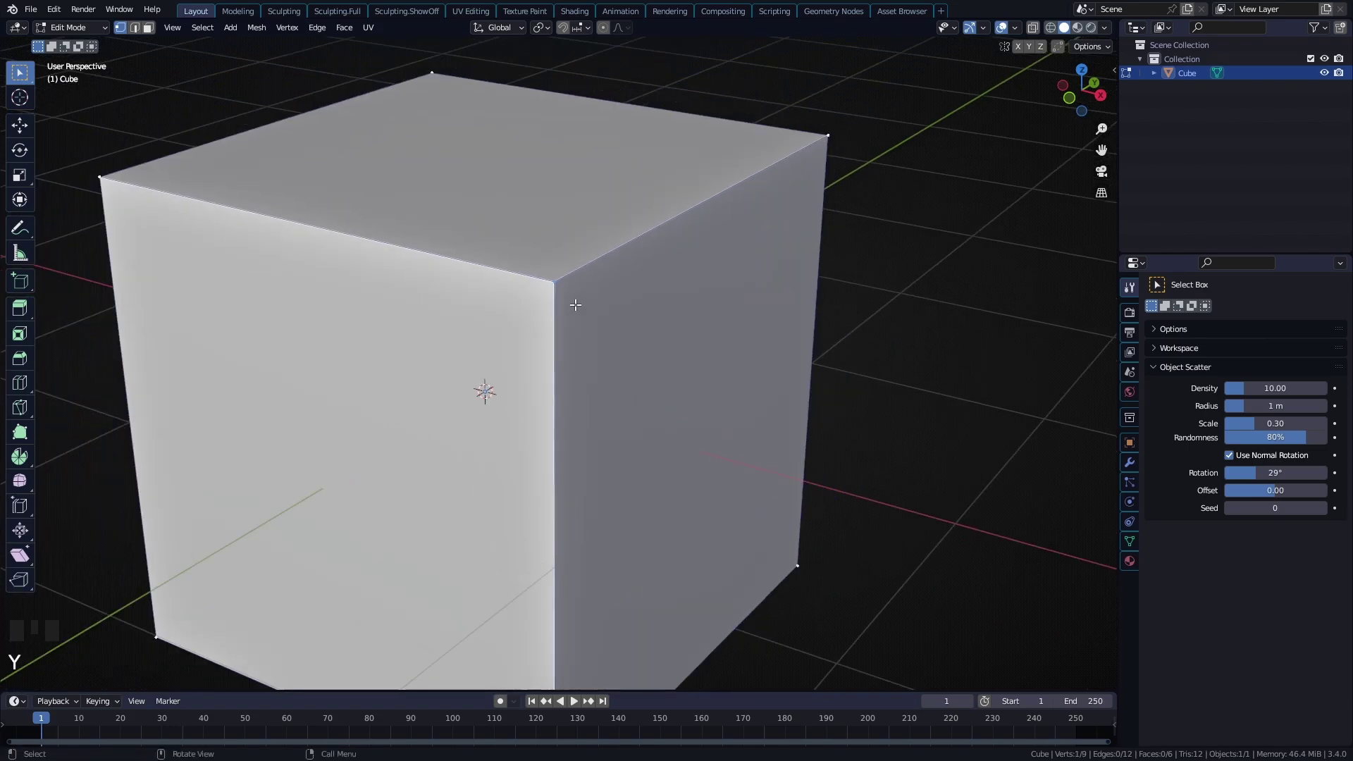
{"action": "key", "text": "g"}
{"action": "left_click", "coordinate": [598, 287]}
Split the top edge bordering the side face in edge select mode, try moving it, and undo the split
{"action": "scroll", "coordinate": [606, 282], "scroll_direction": "down", "scroll_amount": 3}
{"action": "key", "text": "2"}
{"action": "left_click", "coordinate": [637, 265]}
{"action": "key", "text": "y"}
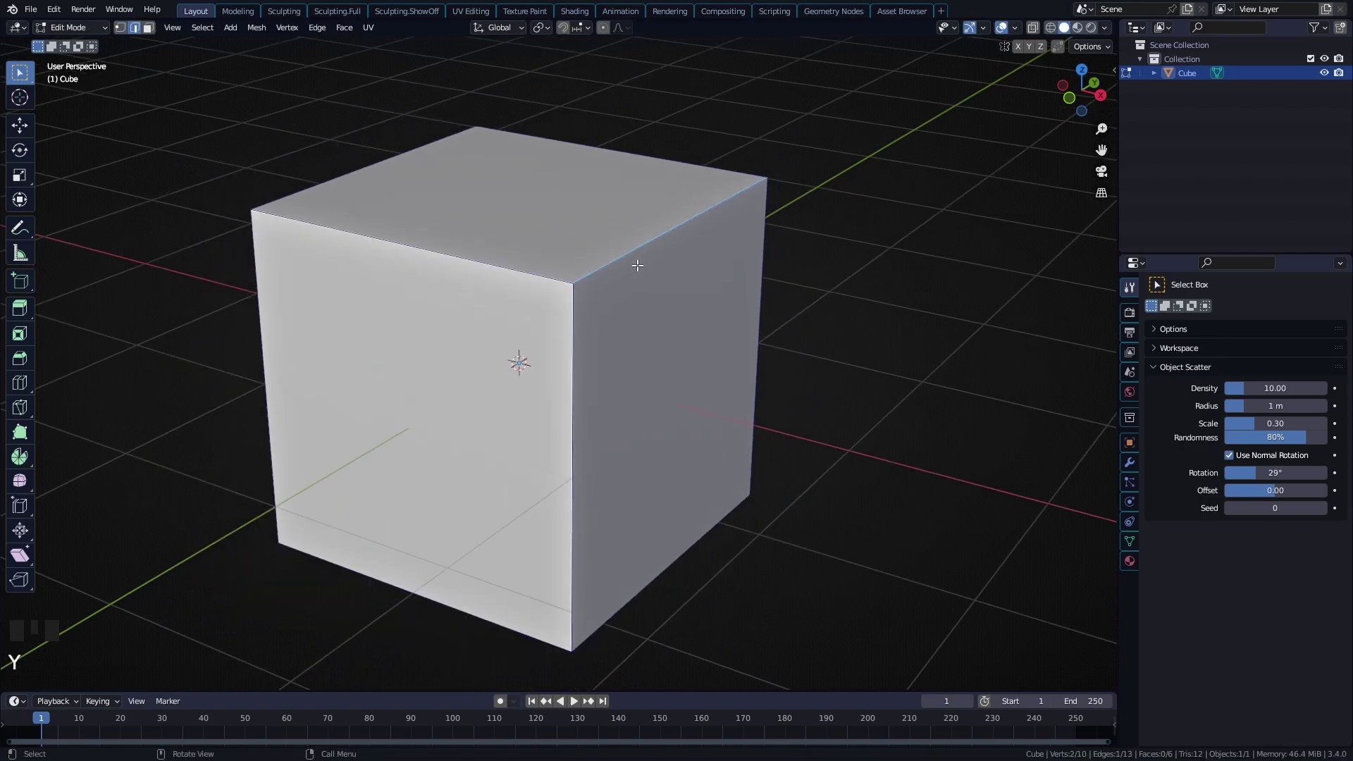
{"action": "key", "text": "g"}
{"action": "right_click", "coordinate": [835, 227]}
{"action": "key", "text": "ctrl+z"}
Try moving a face of the cube in face select mode, and undo the change
{"action": "left_click", "coordinate": [831, 280]}
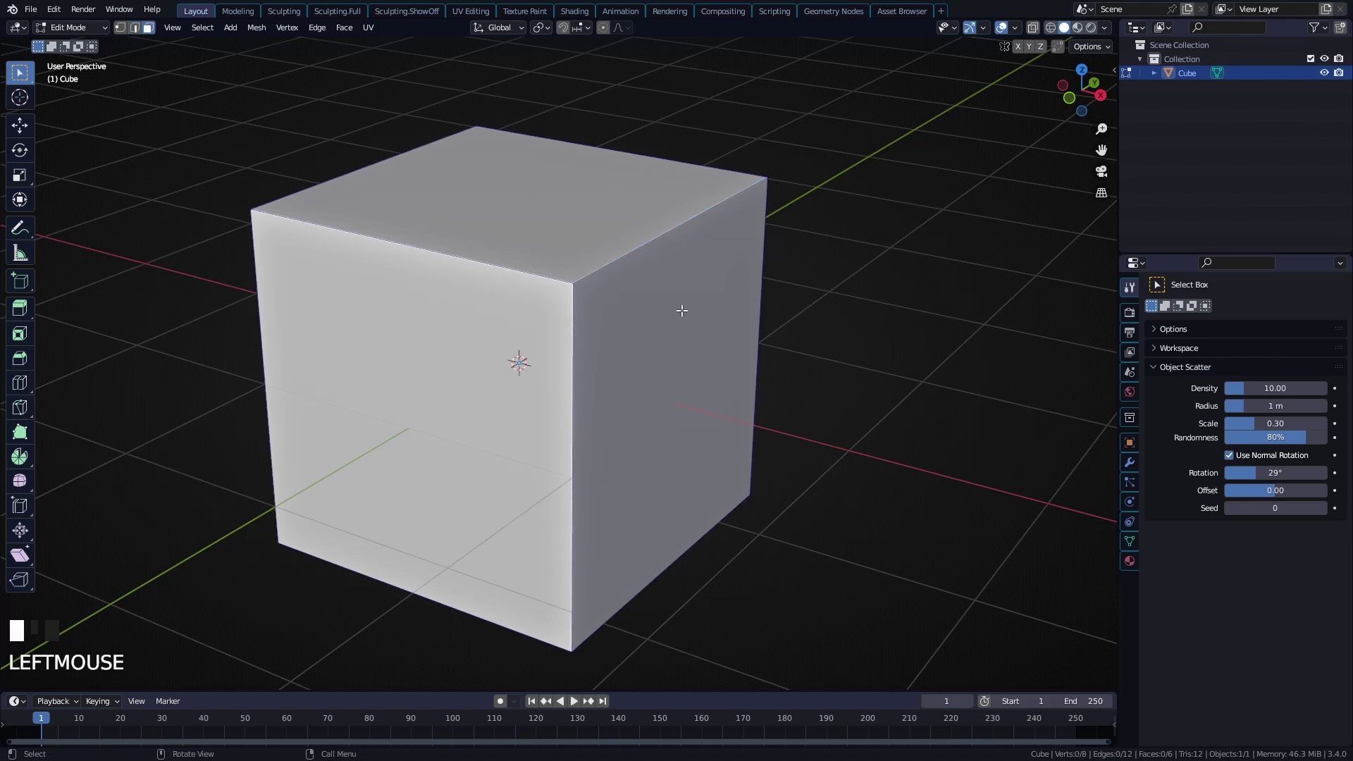
{"action": "key", "text": "g"}
{"action": "right_click", "coordinate": [794, 270]}
{"action": "key", "text": "ctrl+z"}
Return to Object Mode and delete the demonstration cube
{"action": "middle_click_drag", "start_coordinate": [783, 266], "coordinate": [610, 233]}
{"action": "key", "text": "Tab"}
{"action": "key", "text": "x"}
{"action": "left_click", "coordinate": [610, 233]}
Add a new cube and select its two opposite faces along the X axis in Edit Mode
{"action": "key", "text": "shift+a"}
{"action": "mouse_move", "coordinate": [613, 232]}
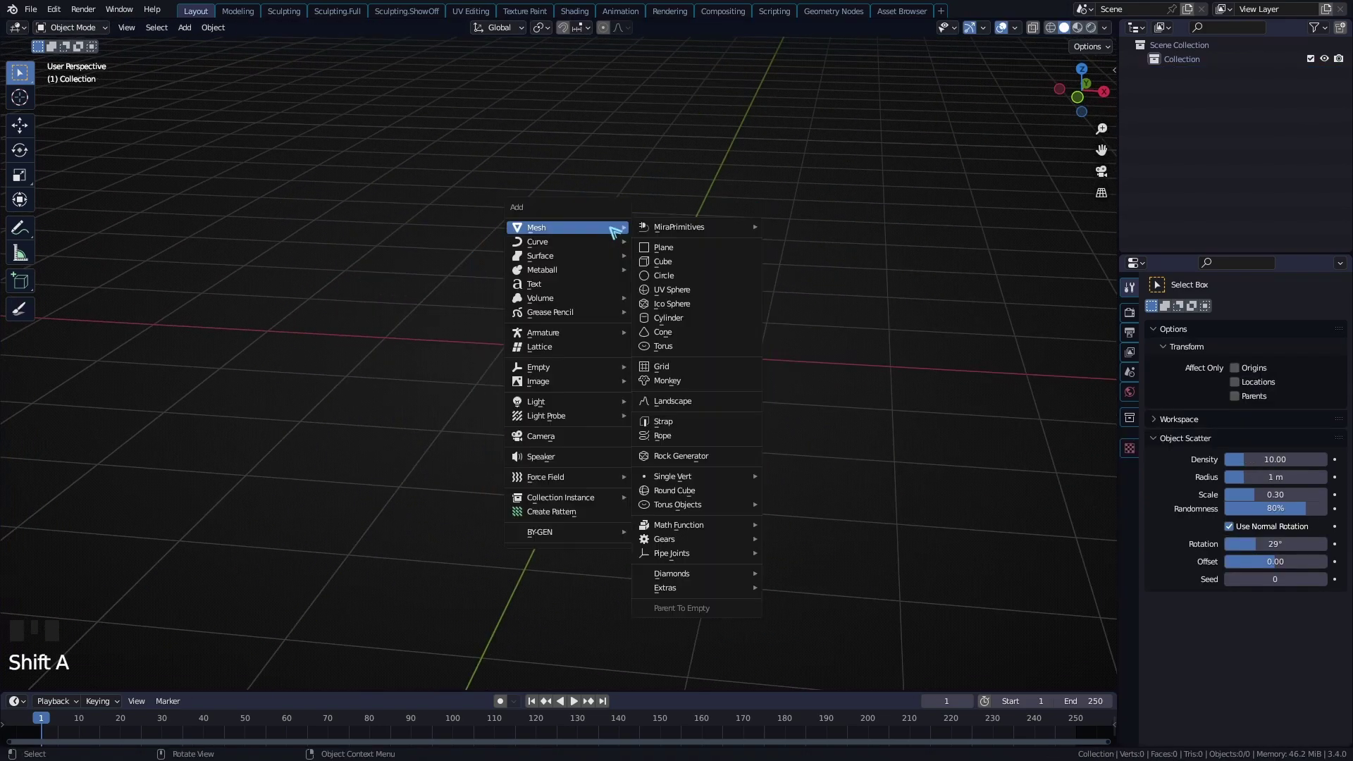
{"action": "left_click", "coordinate": [694, 263]}
{"action": "middle_click_drag", "start_coordinate": [695, 263], "coordinate": [790, 352], "text": "shift"}
{"action": "left_click", "coordinate": [712, 367]}
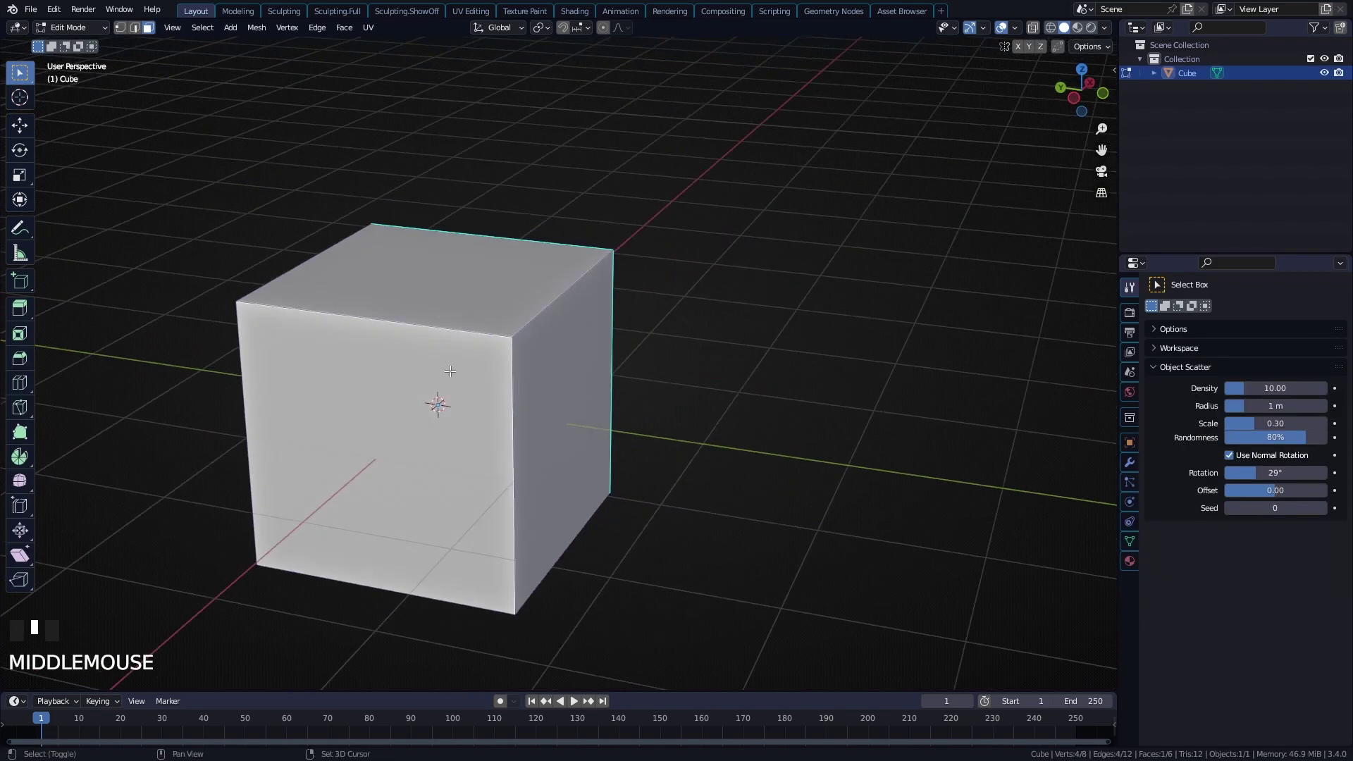
{"action": "left_click", "coordinate": [423, 423], "text": "shift"}
Scale the two selected faces apart along the X axis in front view to form a long box
{"action": "key", "text": "KP_1"}
{"action": "key", "text": "s"}
{"action": "key", "text": "x"}
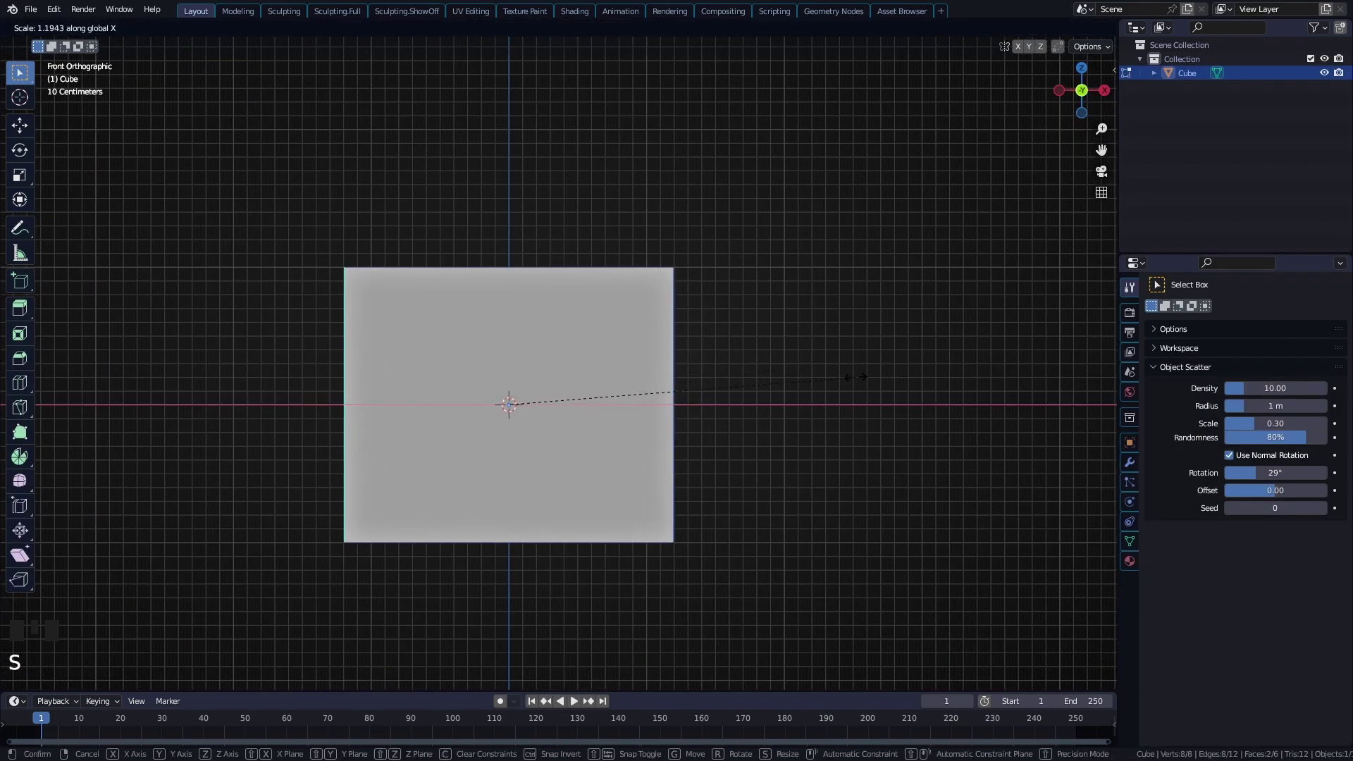
{"action": "left_click", "coordinate": [253, 430]}
Add four evenly spaced loop cuts across the length of the box
{"action": "middle_click_drag", "start_coordinate": [507, 405], "coordinate": [536, 353]}
{"action": "scroll", "coordinate": [536, 352], "scroll_direction": "down", "scroll_amount": 3}
{"action": "scroll", "coordinate": [536, 351], "scroll_direction": "up", "scroll_amount": 2}
{"action": "key", "text": "ctrl+r"}
{"action": "scroll", "coordinate": [536, 348], "scroll_direction": "up", "scroll_amount": 4}
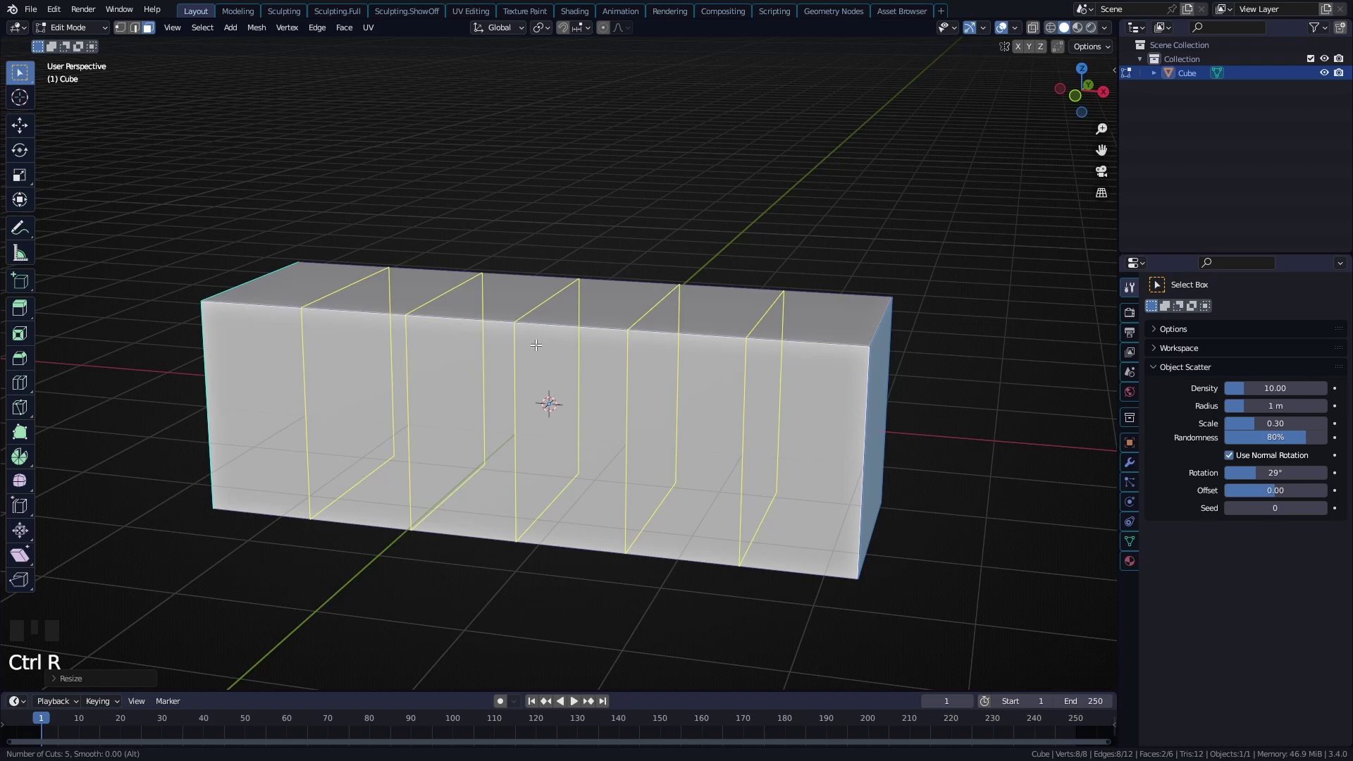
{"action": "left_click", "coordinate": [536, 344]}
{"action": "right_click", "coordinate": [493, 363]}
Select the two opposite end faces of the box and turn on proportional editing
{"action": "middle_click_drag", "start_coordinate": [493, 362], "coordinate": [635, 317]}
{"action": "mouse_move", "coordinate": [634, 317]}
{"action": "middle_mouse_down", "text": "shift"}
{"action": "mouse_move", "coordinate": [714, 289]}
{"action": "mouse_move", "coordinate": [447, 314]}
{"action": "mouse_move", "coordinate": [644, 305]}
{"action": "middle_mouse_up", "text": "shift"}
{"action": "left_click", "coordinate": [381, 315]}
{"action": "left_click", "coordinate": [643, 305], "text": "shift"}
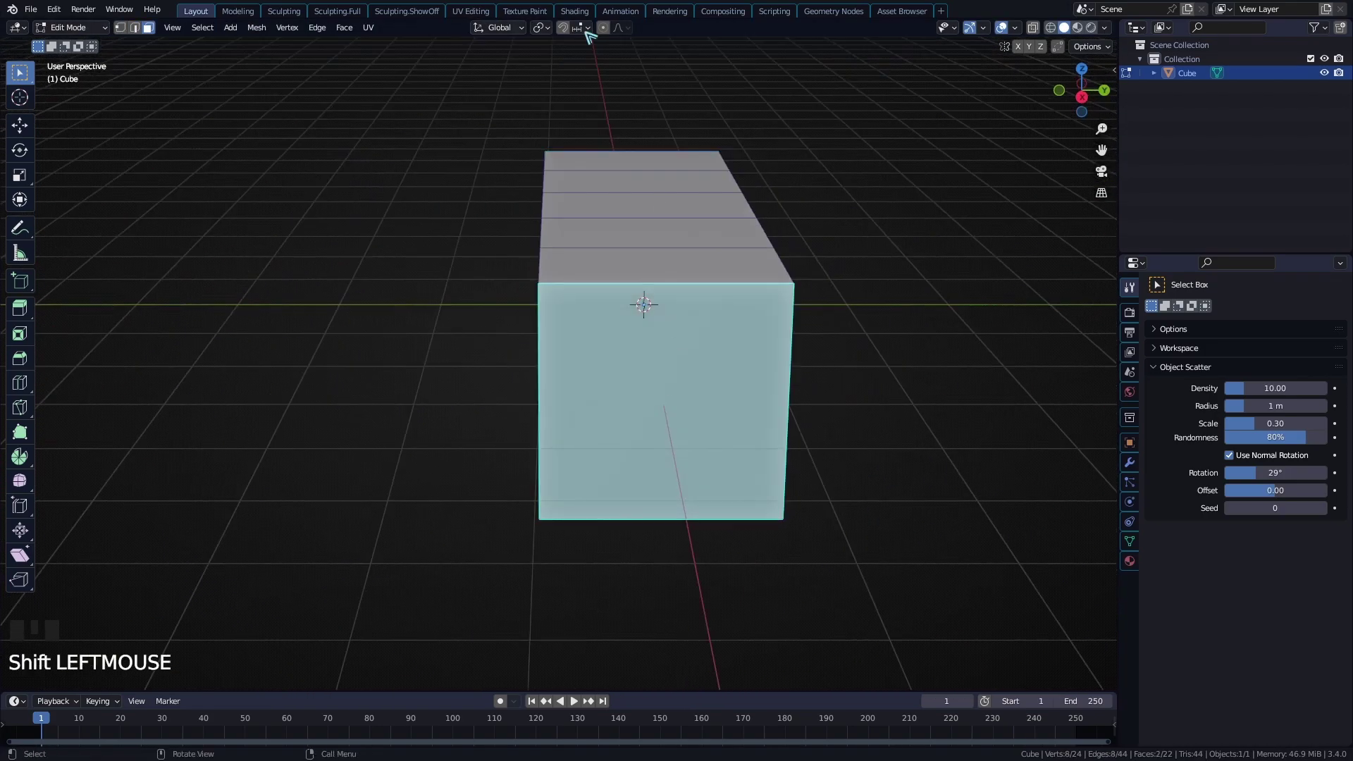
{"action": "left_click", "coordinate": [602, 27]}
{"action": "key", "text": "alt+s"}
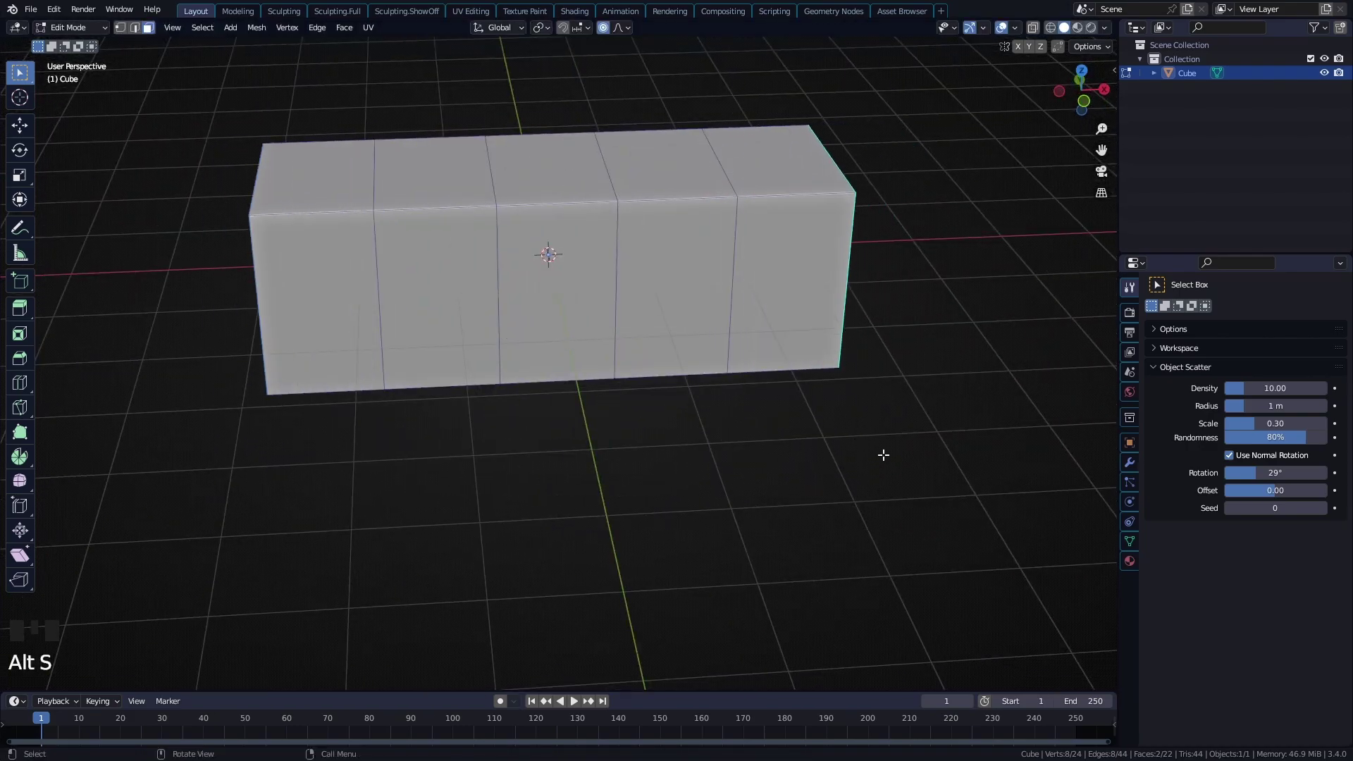
Set the proportional falloff to Sharp and scale the end faces down in Y and Z only, tapering the box towards both ends
{"action": "left_click", "coordinate": [618, 26]}
{"action": "left_click", "coordinate": [589, 144]}
{"action": "key", "text": "s"}
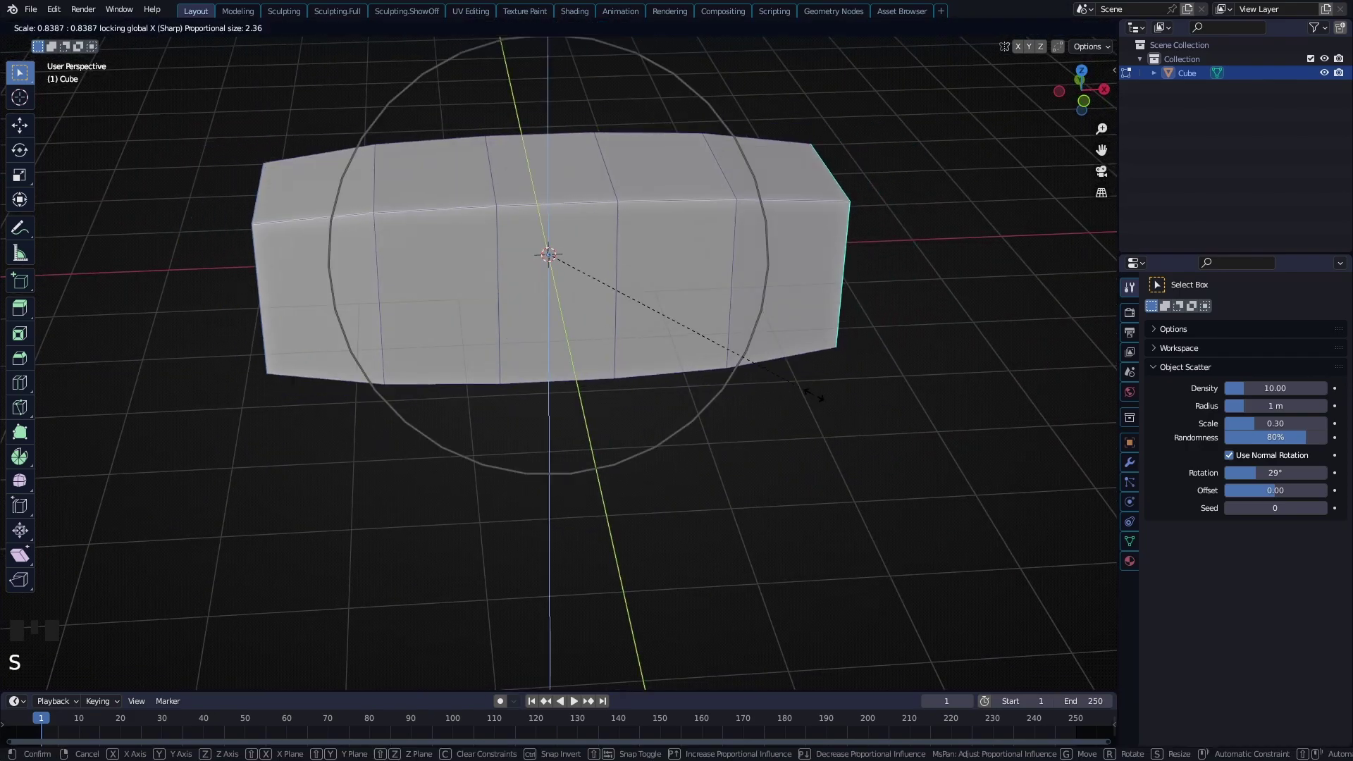
{"action": "scroll", "coordinate": [705, 324], "scroll_direction": "down", "scroll_amount": 3}
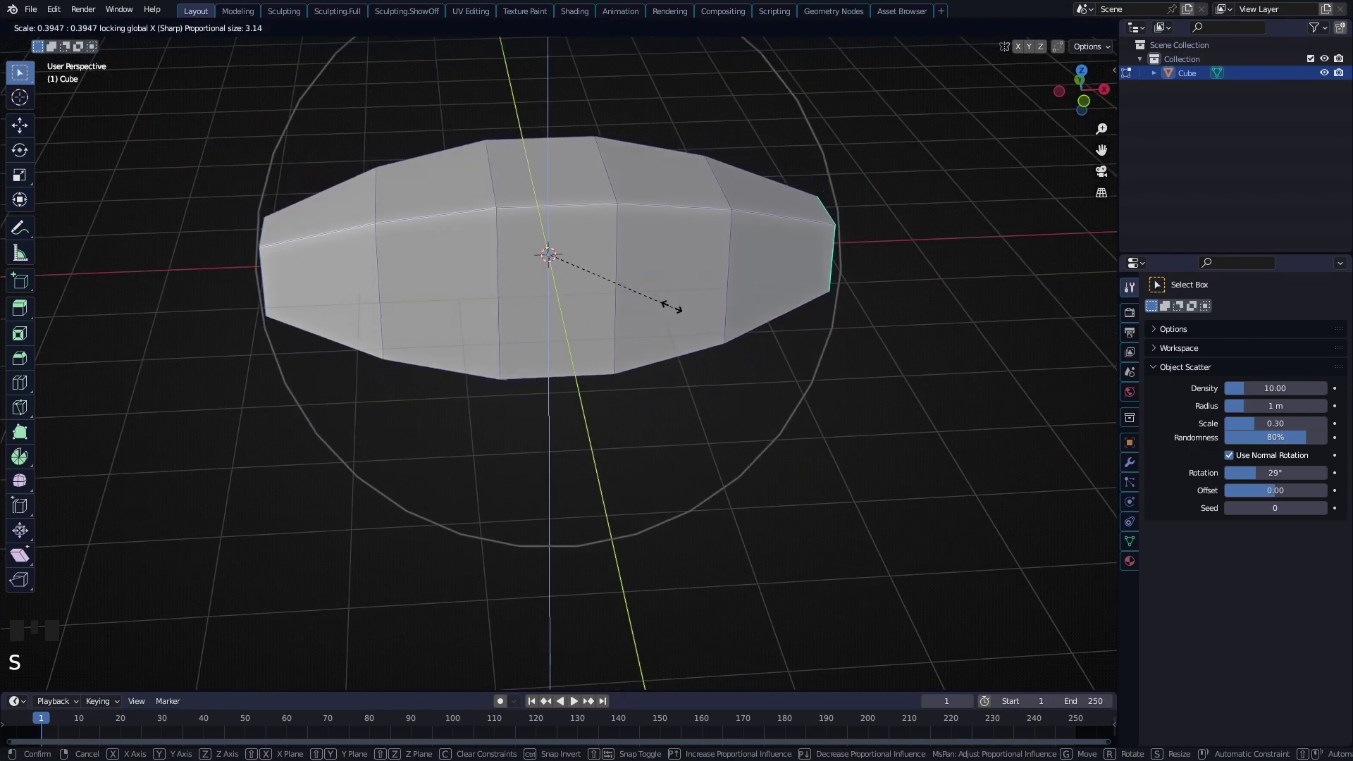
{"action": "left_click", "coordinate": [592, 232]}
Add two perpendicular loop cuts running lengthwise through the middle of the tapered box's sides
{"action": "key", "text": "ctrl+r"}
{"action": "key", "text": "ctrl+r"}
{"action": "middle_click_drag", "start_coordinate": [592, 232], "coordinate": [516, 342]}
{"action": "left_click", "coordinate": [587, 369]}
Select the four cross-section edge loops and round them with LoopTools Relax, applied repeatedly
{"action": "key", "text": "2"}
{"action": "key", "text": "n"}
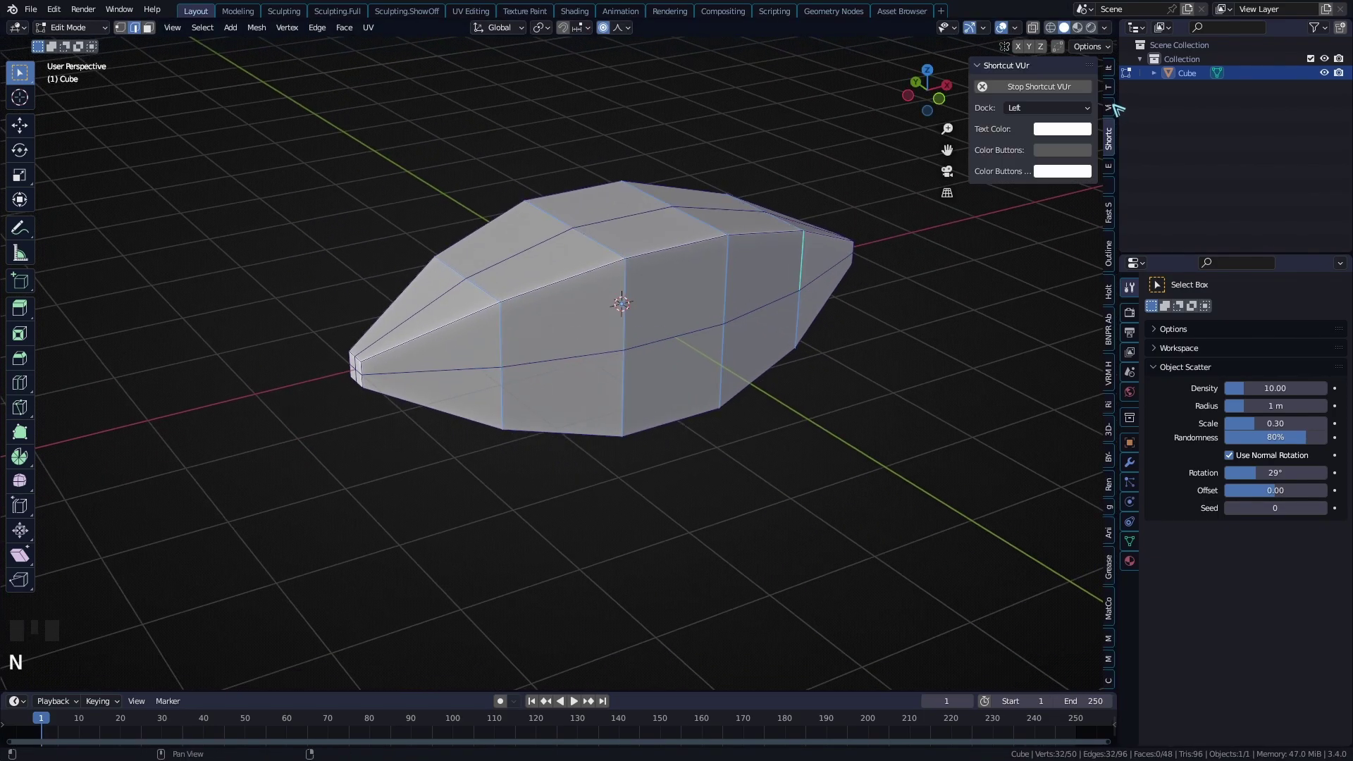
{"action": "left_click", "coordinate": [1108, 167]}
{"action": "left_click", "coordinate": [1001, 65]}
{"action": "left_click", "coordinate": [1042, 171]}
{"action": "left_click", "coordinate": [1043, 170]}
{"action": "left_click", "coordinate": [1042, 171]}
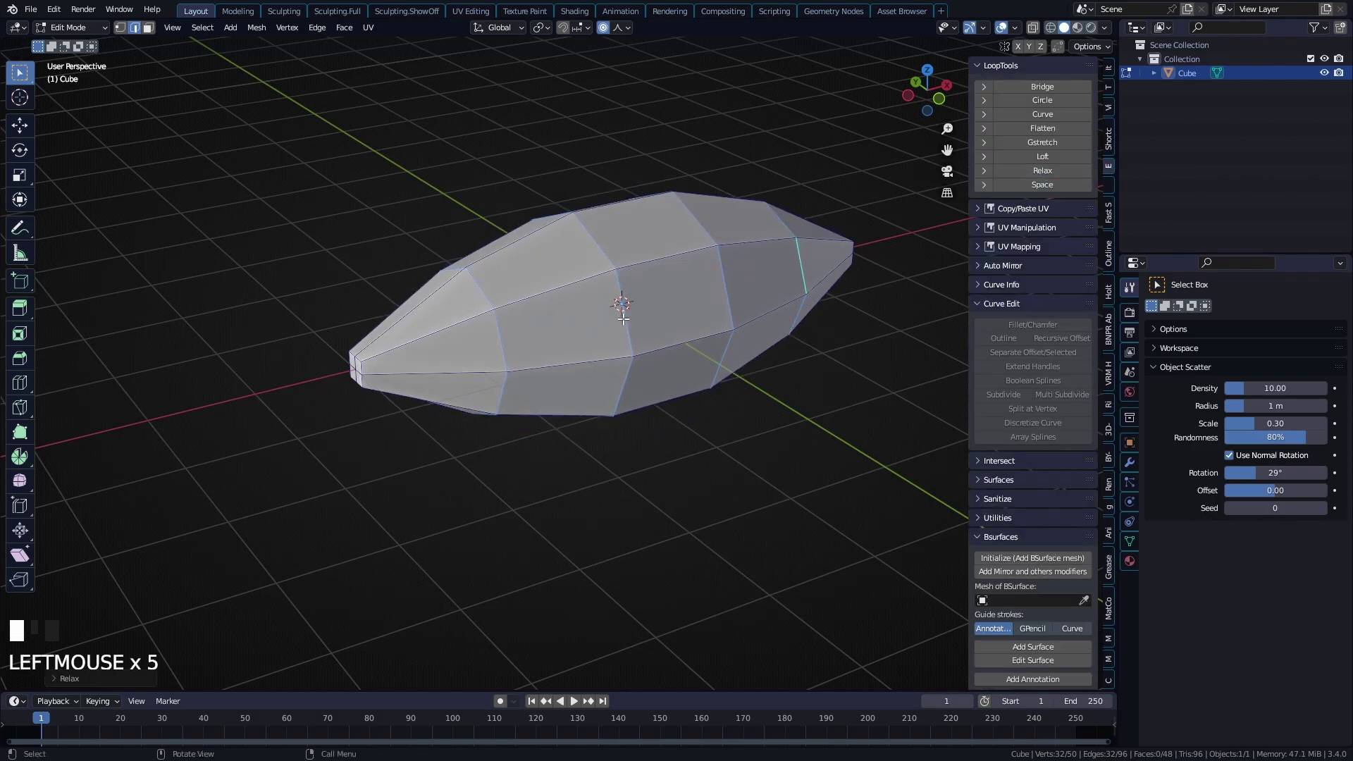
{"action": "key", "text": "n"}
Select the four lengthwise edge rows along the middle of each side, excluding the vertices at both ends
{"action": "middle_click_drag", "start_coordinate": [623, 319], "coordinate": [599, 293]}
{"action": "mouse_move", "coordinate": [599, 292]}
{"action": "middle_mouse_down", "text": "shift"}
{"action": "mouse_move", "coordinate": [576, 317]}
{"action": "mouse_move", "coordinate": [611, 273]}
{"action": "mouse_move", "coordinate": [628, 353]}
{"action": "mouse_move", "coordinate": [537, 311]}
{"action": "mouse_move", "coordinate": [308, 342]}
{"action": "mouse_move", "coordinate": [211, 330]}
{"action": "mouse_move", "coordinate": [973, 281]}
{"action": "middle_mouse_up", "text": "shift"}
{"action": "key", "text": "a"}
{"action": "left_click", "coordinate": [599, 285], "text": "alt+shift"}
{"action": "key", "text": "shift+z"}
{"action": "key", "text": "b"}
{"action": "key", "text": "b"}
{"action": "middle_click_drag", "start_coordinate": [882, 425], "coordinate": [885, 426], "text": "shift"}
{"action": "key", "text": "shift+z"}
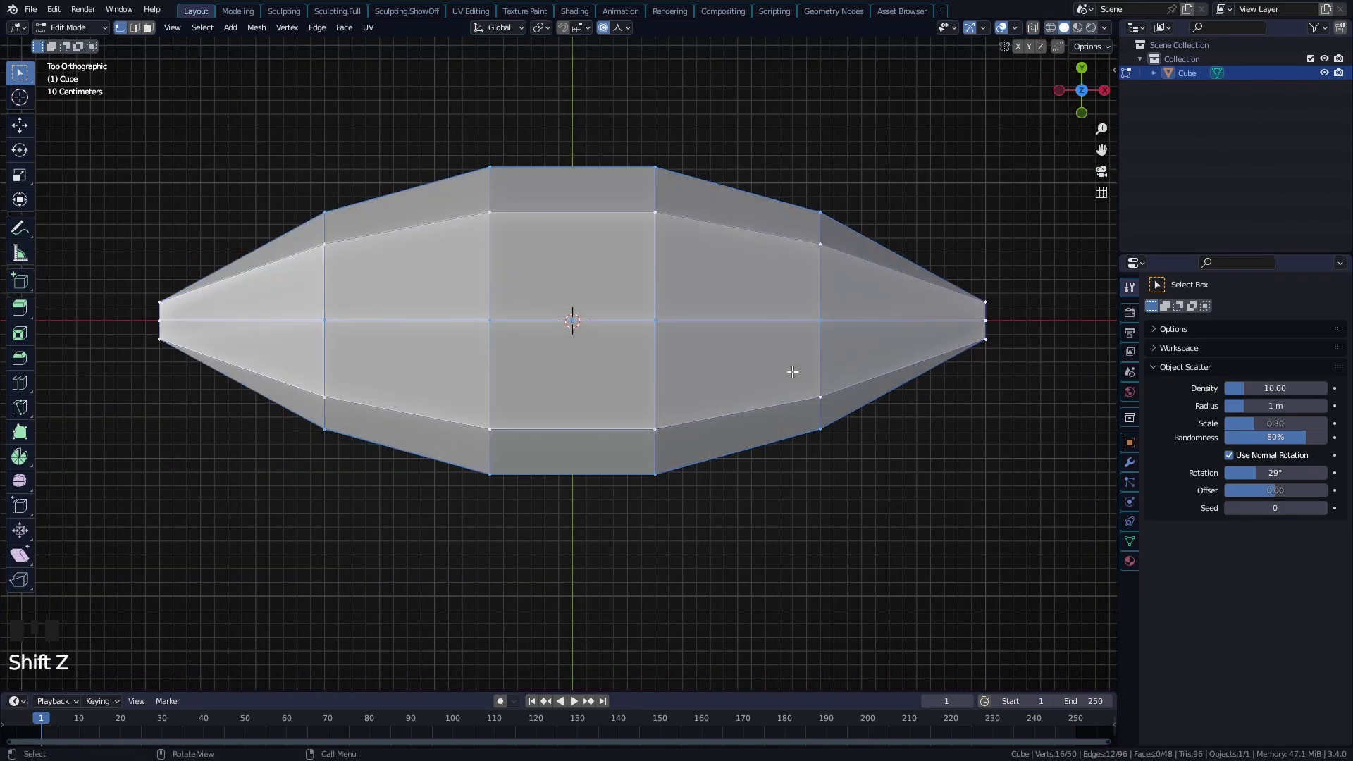
Turn off proportional editing and move the selected middle rows in the +X direction to form a zigzag edge pattern
{"action": "key", "text": "g"}
{"action": "right_click", "coordinate": [817, 368]}
{"action": "key", "text": "o"}
{"action": "key", "text": "g"}
{"action": "key", "text": "x"}
{"action": "left_click", "coordinate": [880, 364]}
{"action": "middle_click_drag", "start_coordinate": [880, 364], "coordinate": [257, 290]}
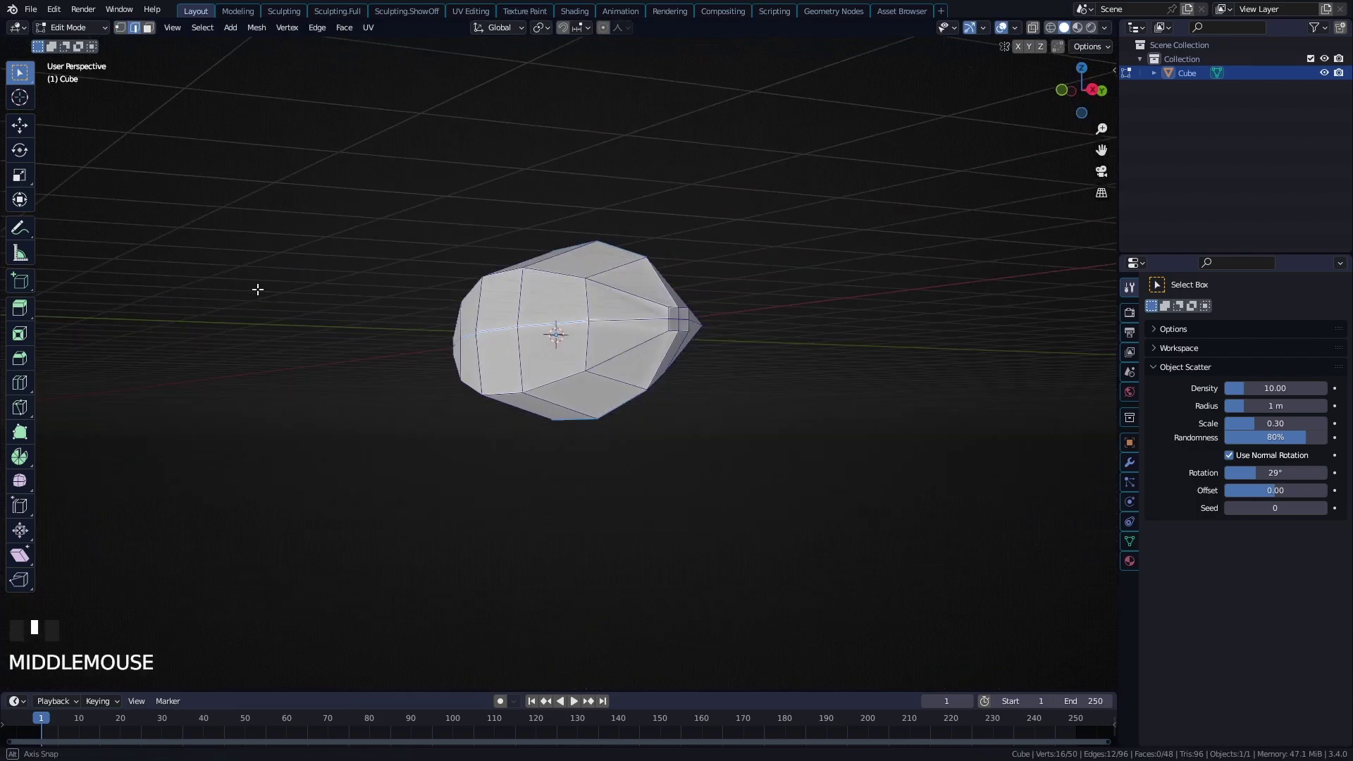
Select all vertices at the +X end with see-through display and merge them into a single point
{"action": "scroll", "coordinate": [493, 353], "scroll_direction": "up", "scroll_amount": 3}
{"action": "key", "text": "1"}
{"action": "left_click", "coordinate": [779, 337]}
{"action": "left_click_drag", "start_coordinate": [779, 337], "coordinate": [848, 402]}
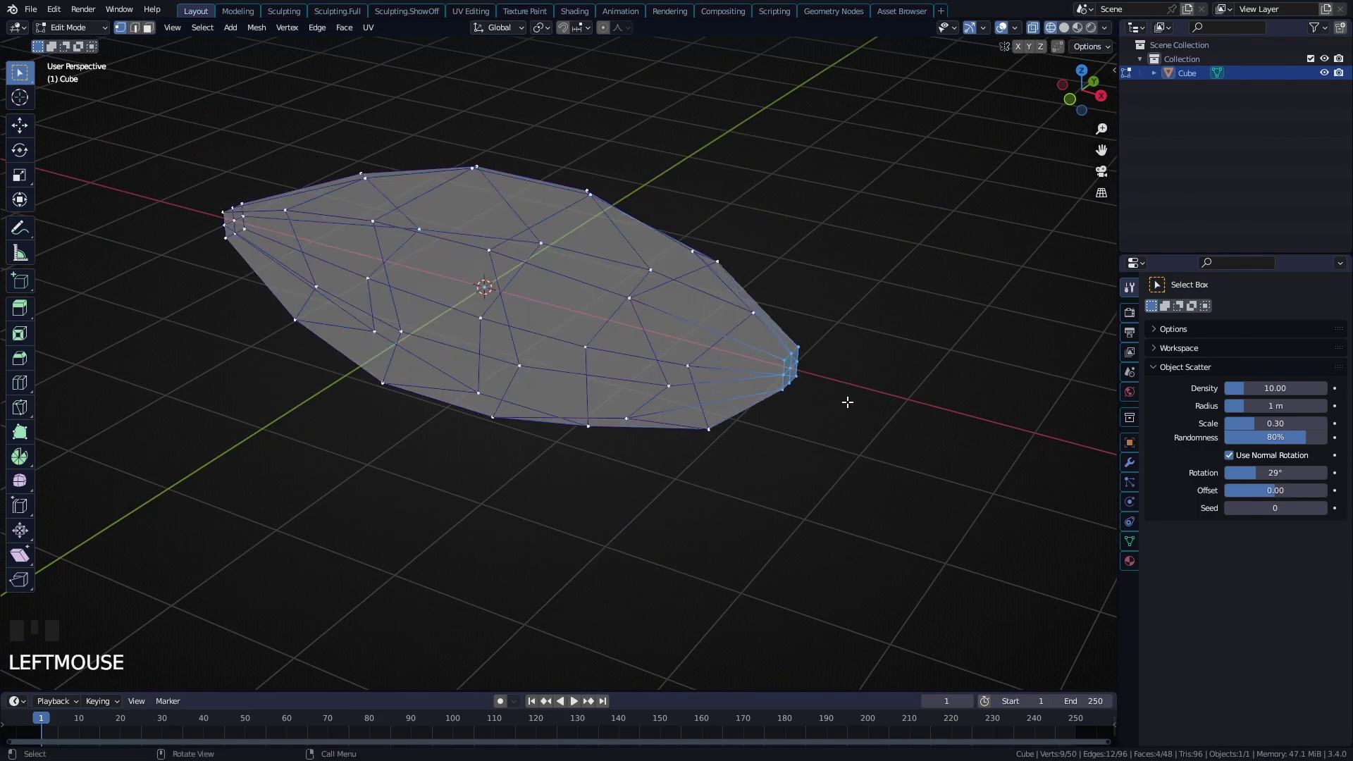
{"action": "key", "text": "m"}
{"action": "left_click", "coordinate": [841, 392]}
Merge the vertices at the opposite end of the mesh into a single point as well
{"action": "key", "text": "shift+z"}
{"action": "middle_click_drag", "start_coordinate": [840, 392], "coordinate": [548, 332], "text": "shift"}
{"action": "key", "text": "shift+z"}
{"action": "key", "text": "shift+z"}
{"action": "middle_click_drag", "start_coordinate": [305, 239], "coordinate": [818, 282]}
{"action": "key", "text": "shift+z"}
{"action": "left_click_drag", "start_coordinate": [793, 258], "coordinate": [822, 293]}
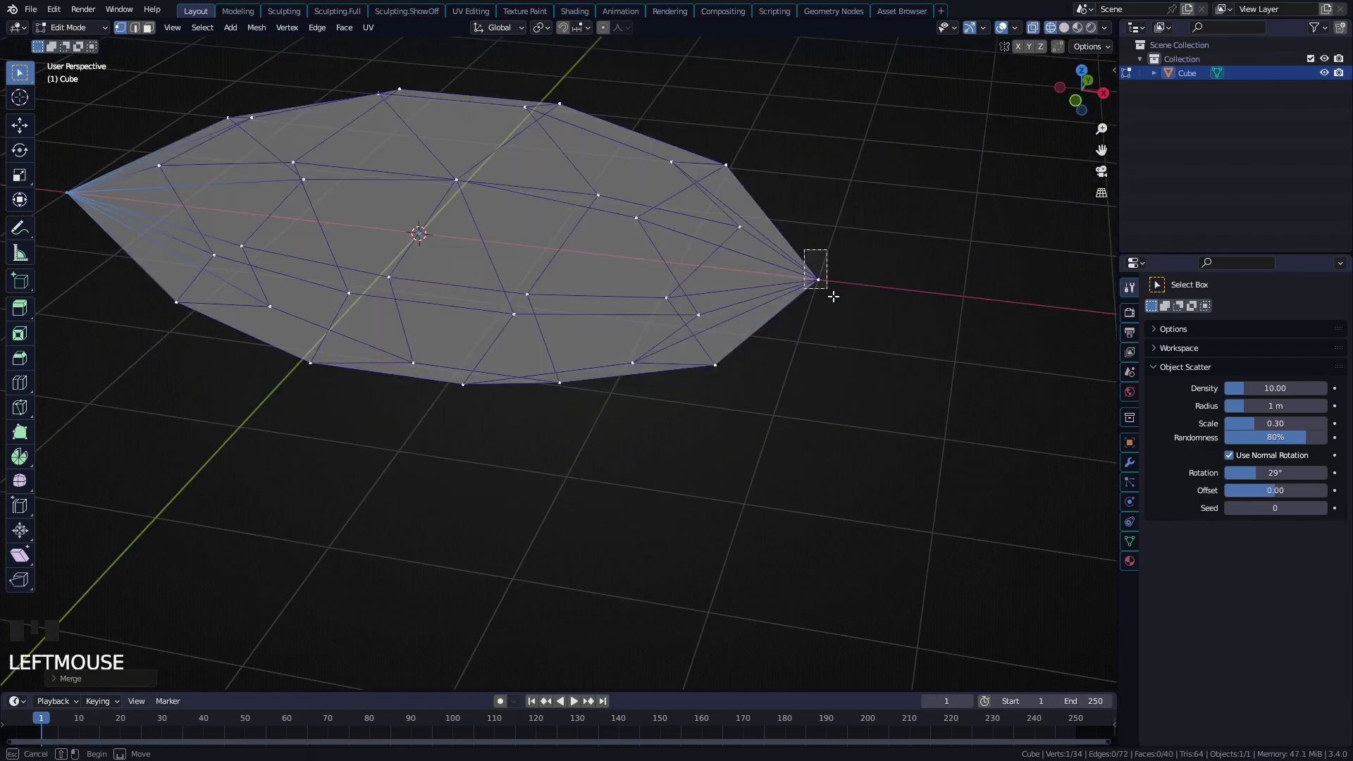
{"action": "key", "text": "m"}
{"action": "left_click", "coordinate": [852, 297]}
Move the +X tip vertex outward along the mesh's axis in front view
{"action": "key", "text": "shift+z"}
{"action": "key", "text": "KP_1"}
{"action": "key", "text": "g"}
{"action": "left_click", "coordinate": [881, 339]}
{"action": "middle_click_drag", "start_coordinate": [881, 340], "coordinate": [941, 368], "text": "shift"}
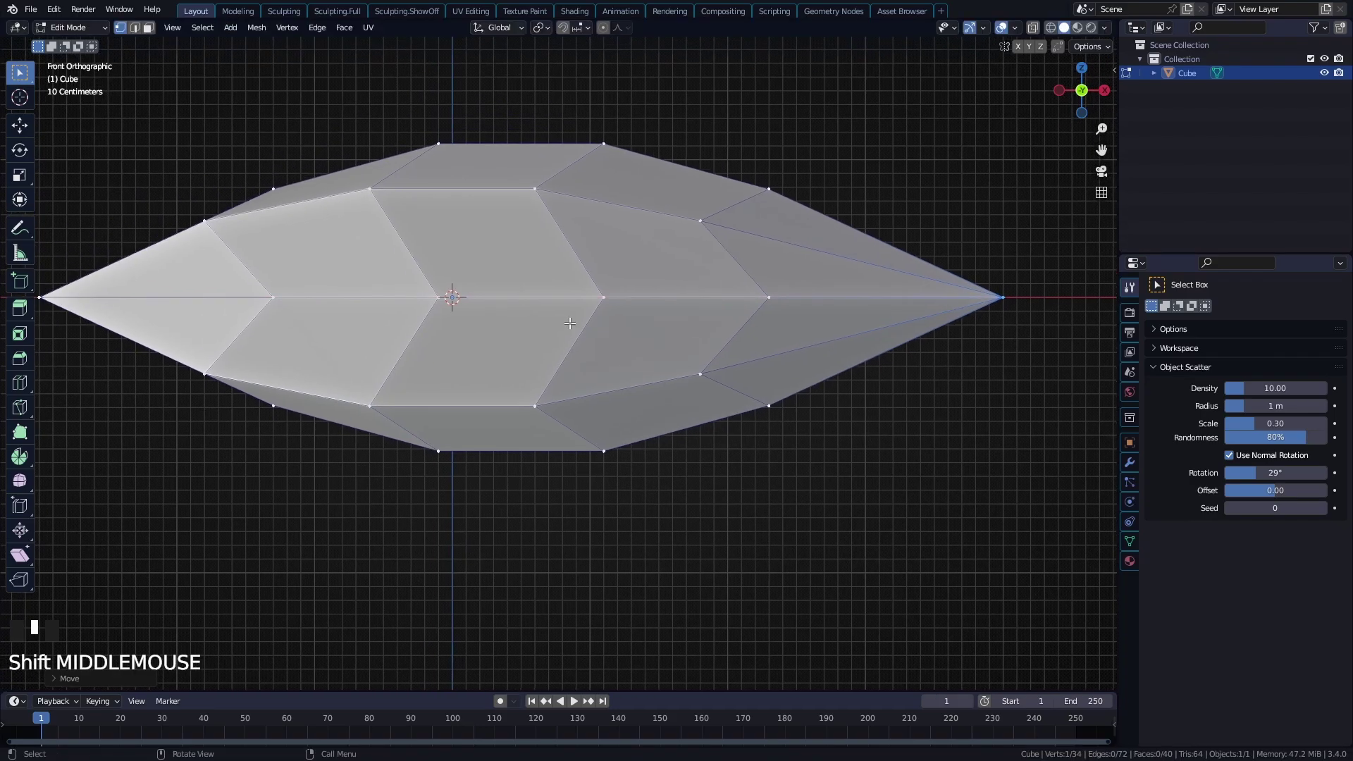
Select the four zigzag edge loops running around the spindle-shaped mesh in edge mode
{"action": "middle_click_drag", "start_coordinate": [395, 267], "coordinate": [382, 326]}
{"action": "key", "text": "2"}
{"action": "left_click", "coordinate": [338, 316], "text": "alt"}
{"action": "left_click", "coordinate": [463, 303], "text": "alt+shift"}
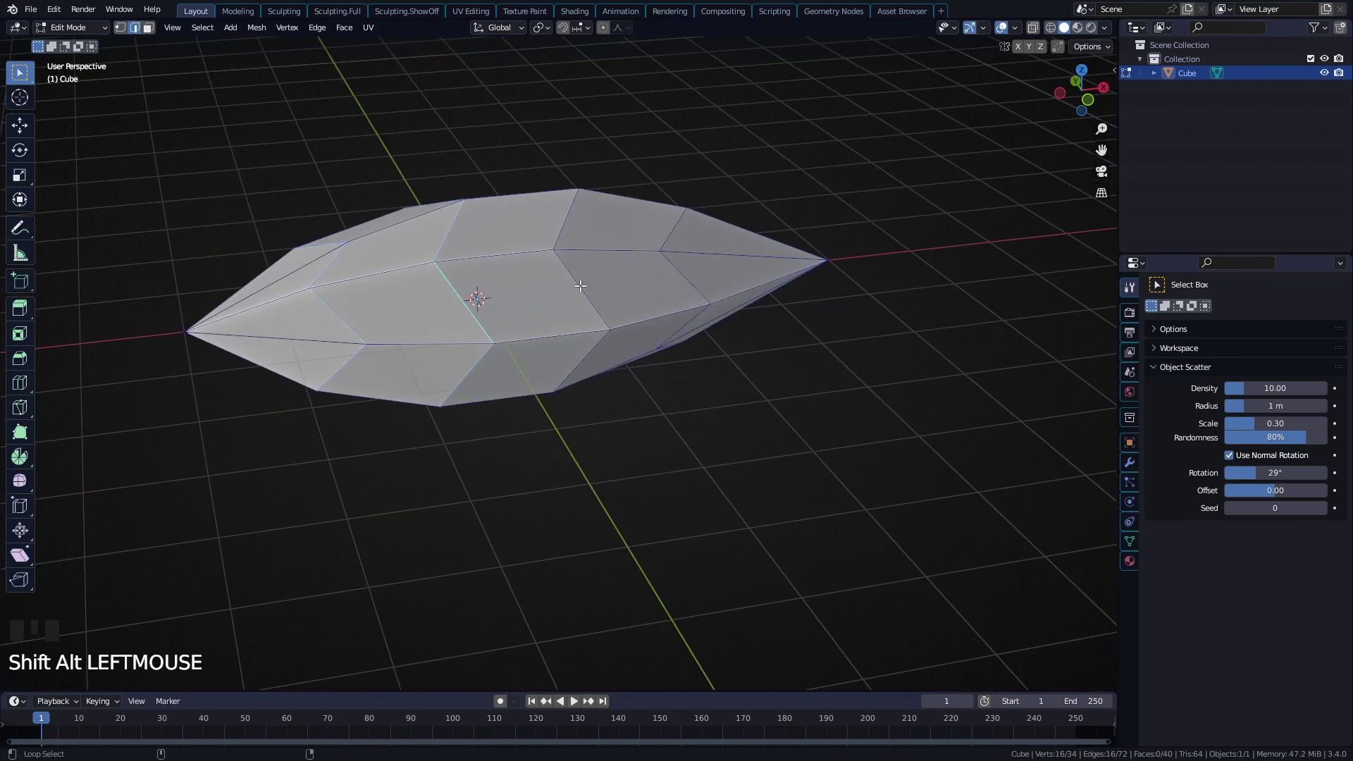
{"action": "left_click", "coordinate": [588, 289], "text": "alt+shift"}
{"action": "left_click", "coordinate": [685, 278], "text": "alt+shift"}
{"action": "middle_click_drag", "start_coordinate": [685, 279], "coordinate": [770, 331]}
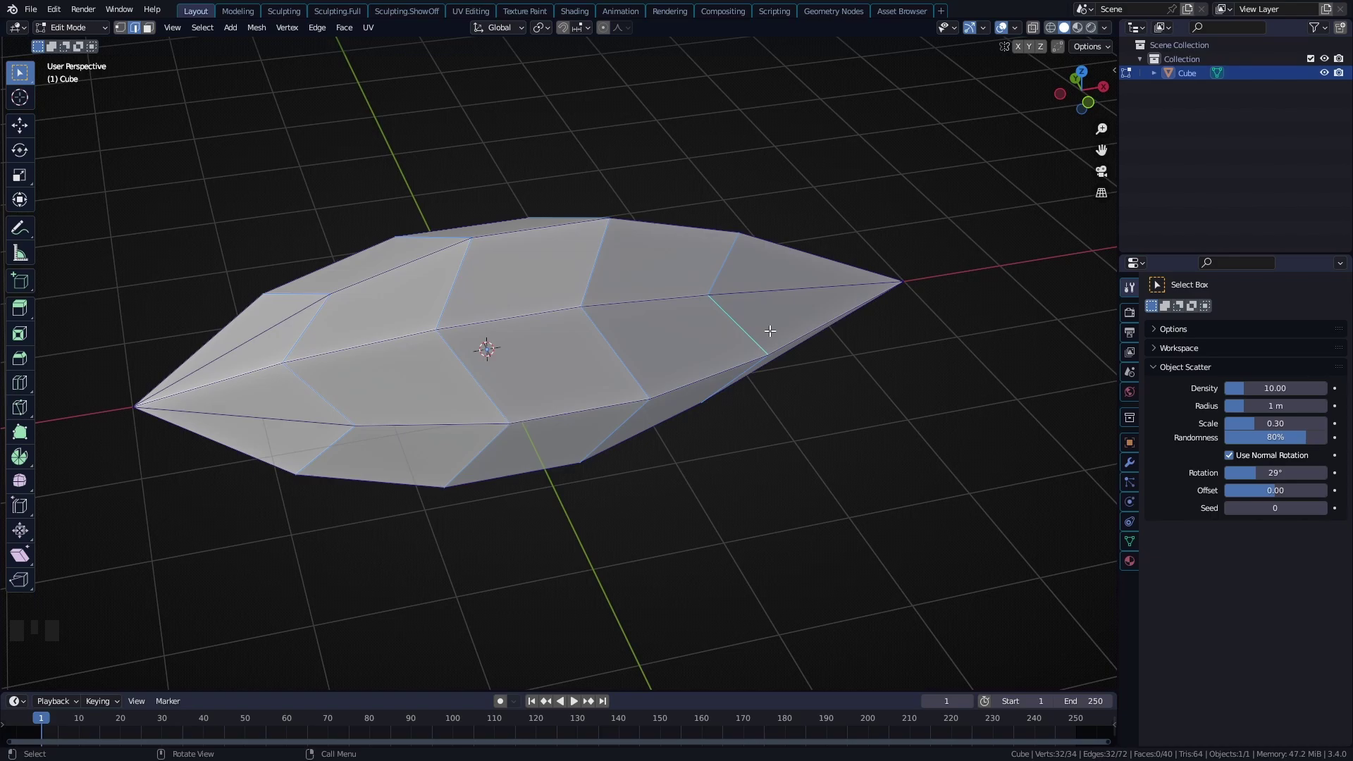
Rip and fill the selected loops without displacing them, and fatten the ripped edges outward into overlapping scales
{"action": "middle_click_drag", "start_coordinate": [769, 331], "coordinate": [484, 361]}
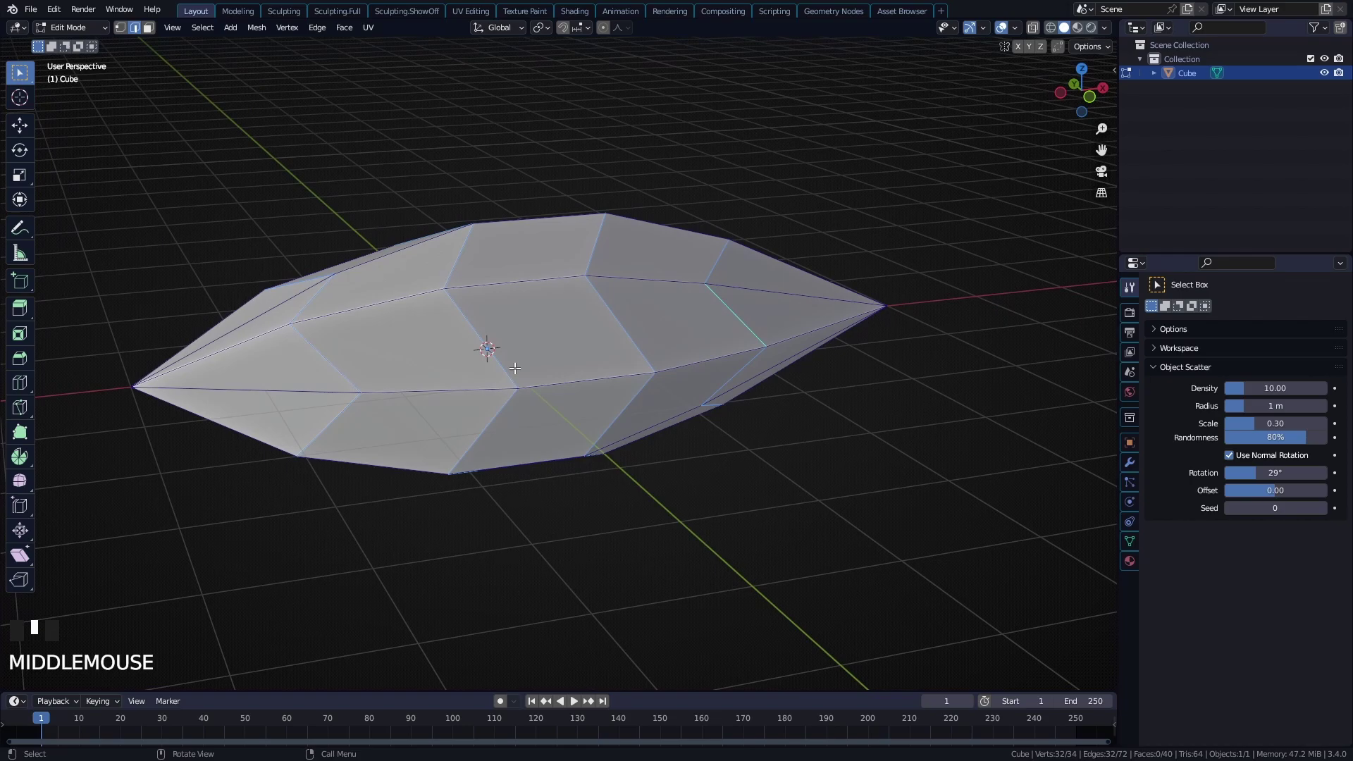
{"action": "scroll", "coordinate": [281, 372], "scroll_direction": "up", "scroll_amount": 2}
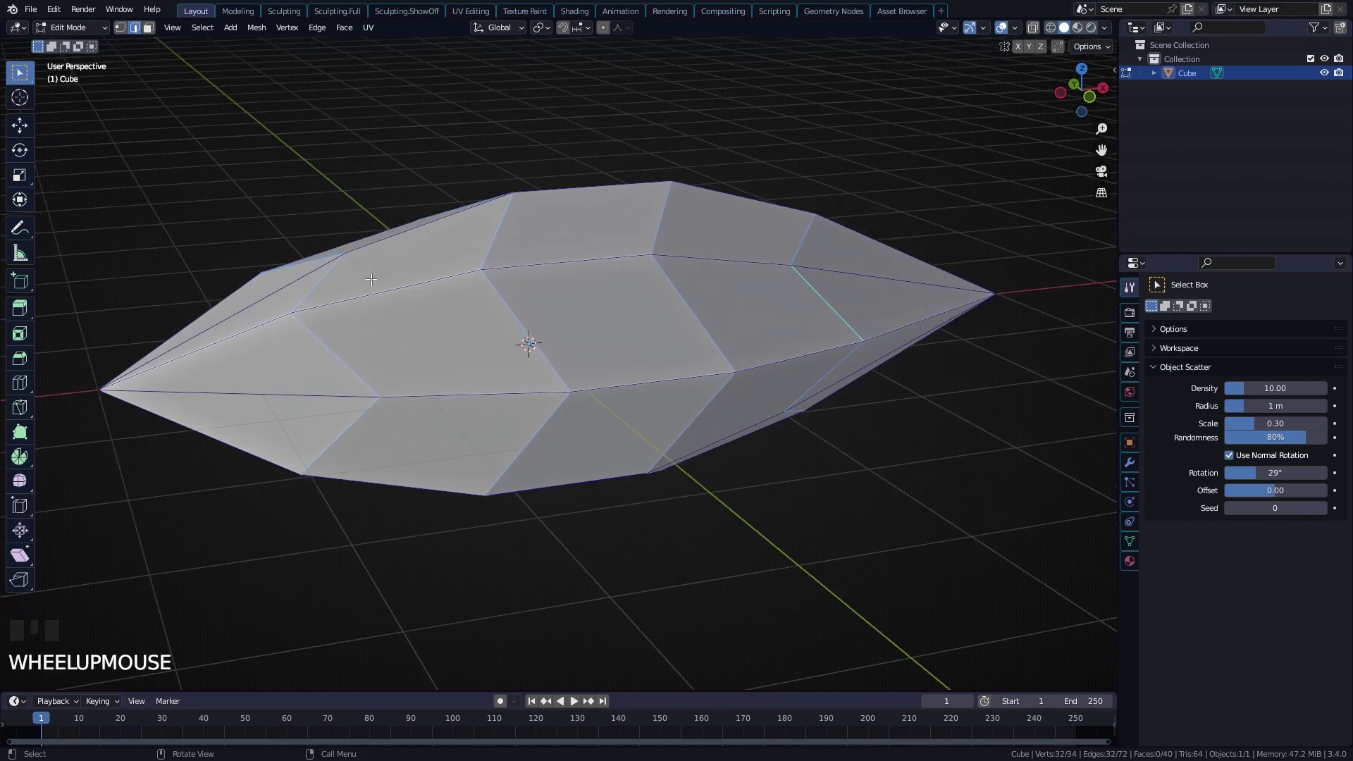
{"action": "key", "text": "alt+v"}
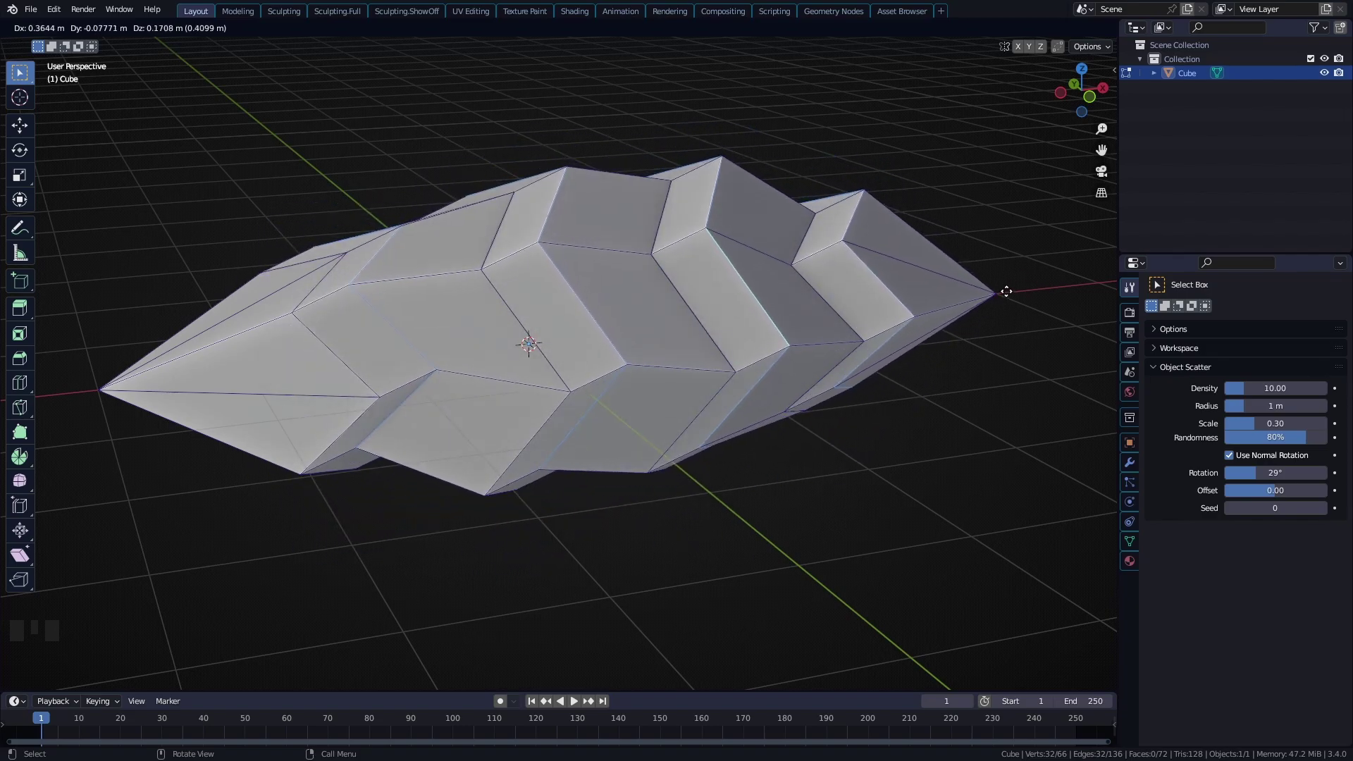
{"action": "right_click", "coordinate": [1007, 291]}
{"action": "key", "text": "alt+s"}
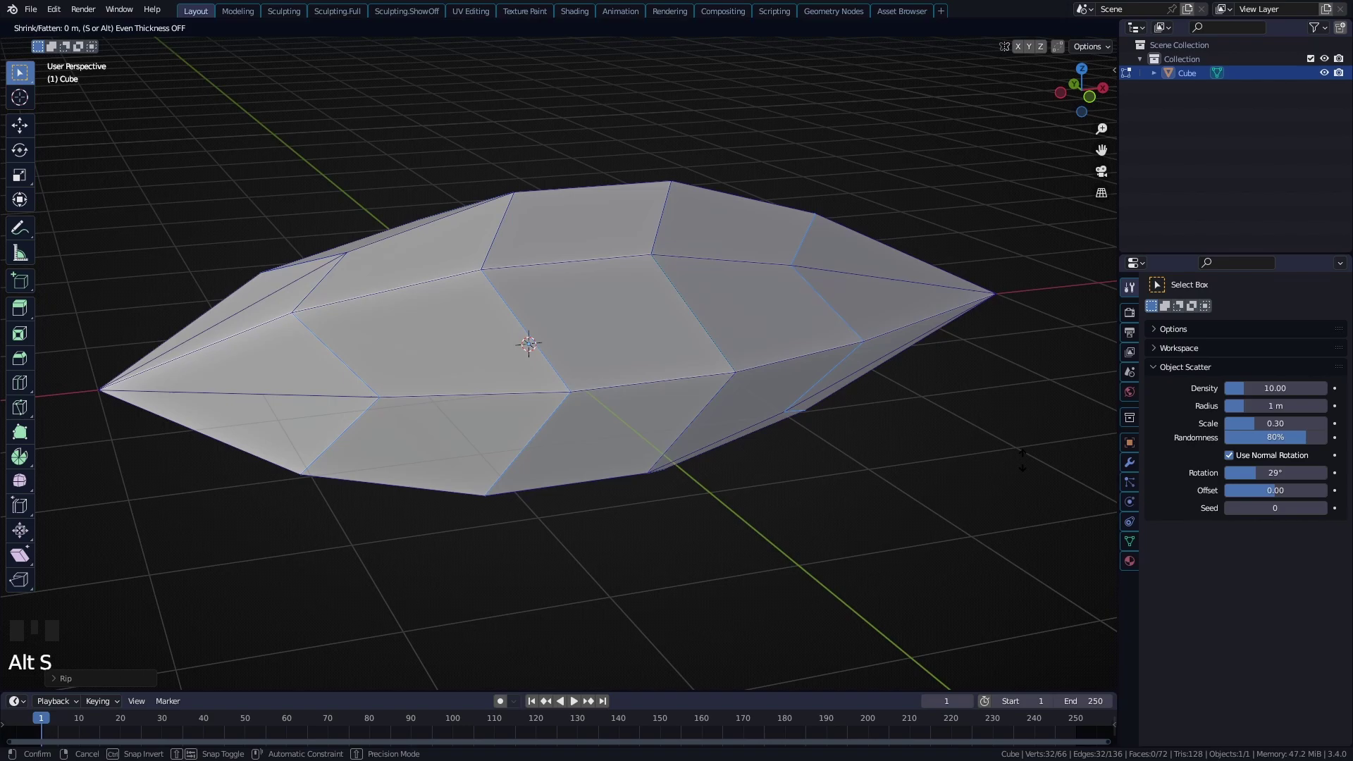
{"action": "left_click", "coordinate": [1015, 453]}
{"action": "middle_click_drag", "start_coordinate": [620, 373], "coordinate": [657, 338]}
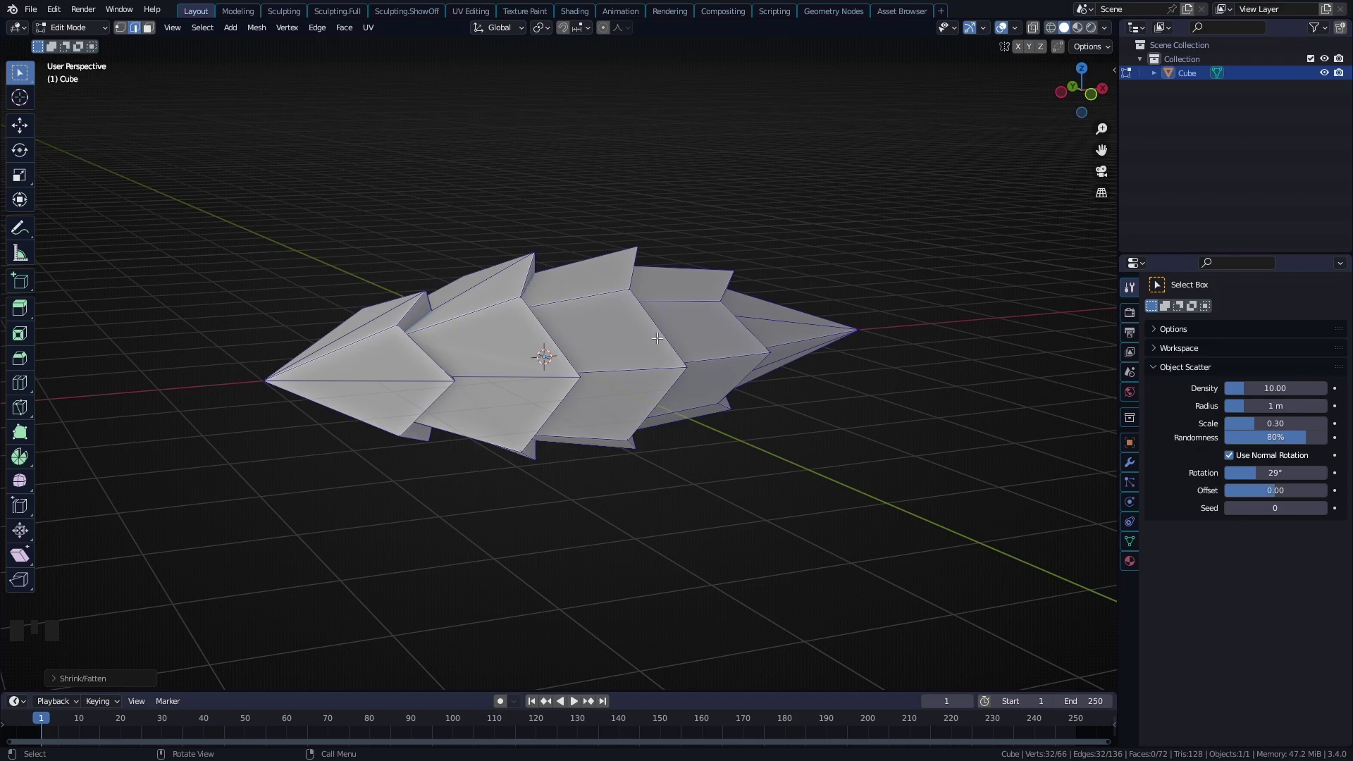
Undo the fattening and the rip of the four loops
{"action": "key", "text": "ctrl+z"}
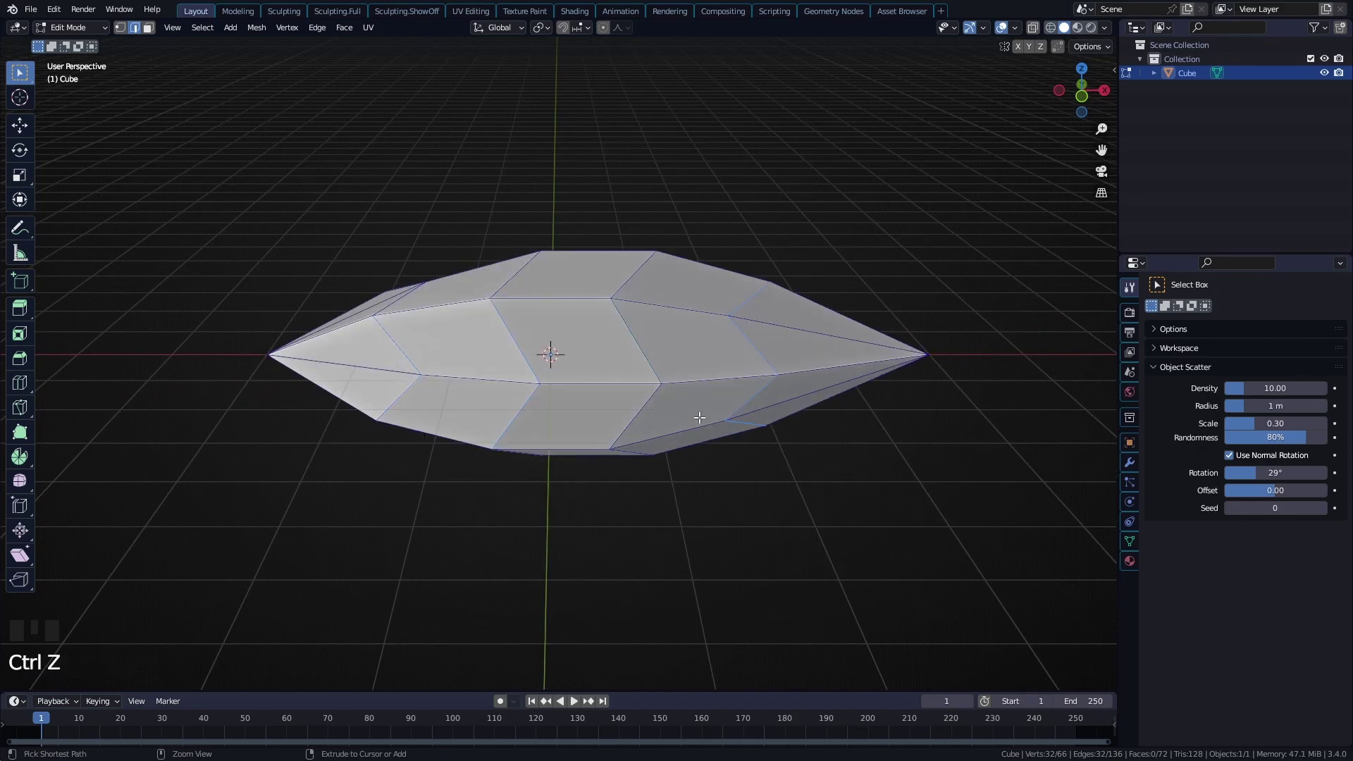
{"action": "middle_click_drag", "start_coordinate": [657, 339], "coordinate": [895, 230]}
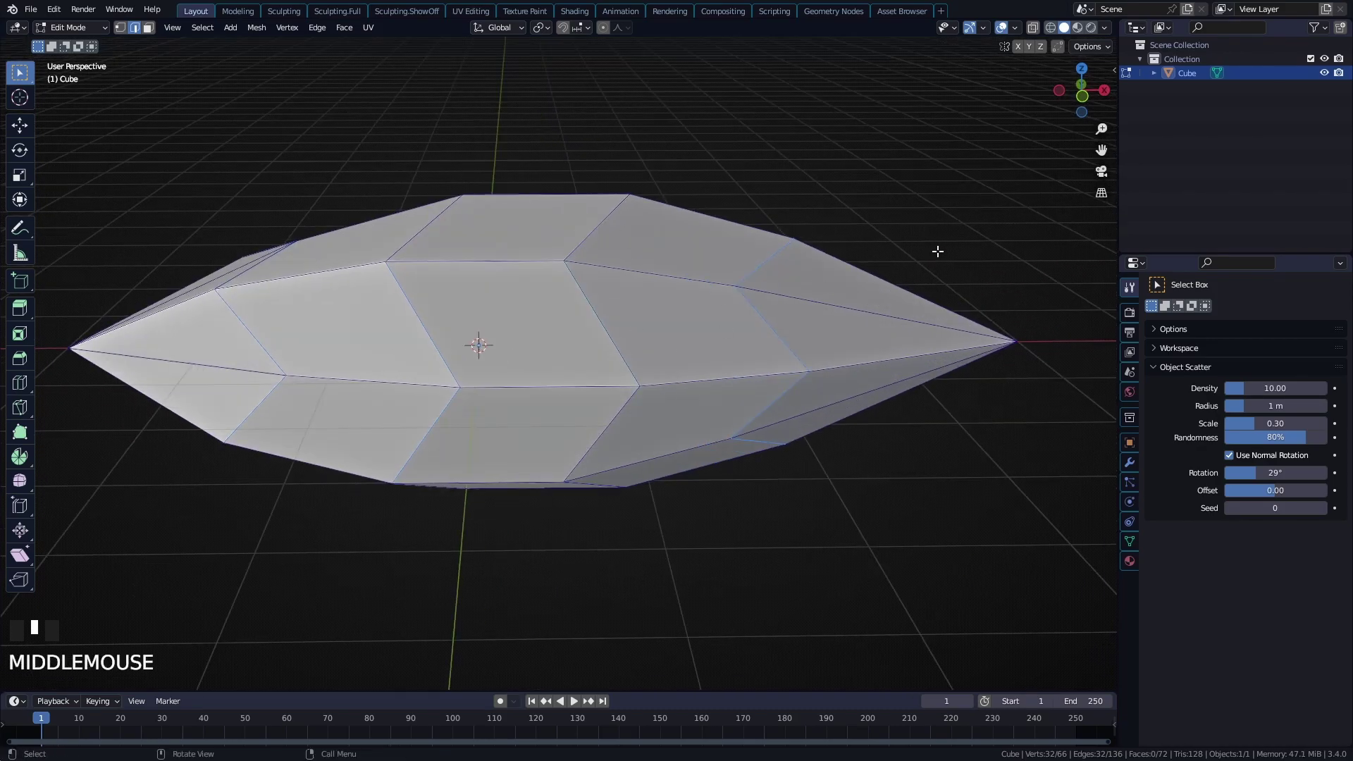
{"action": "key", "text": "g"}
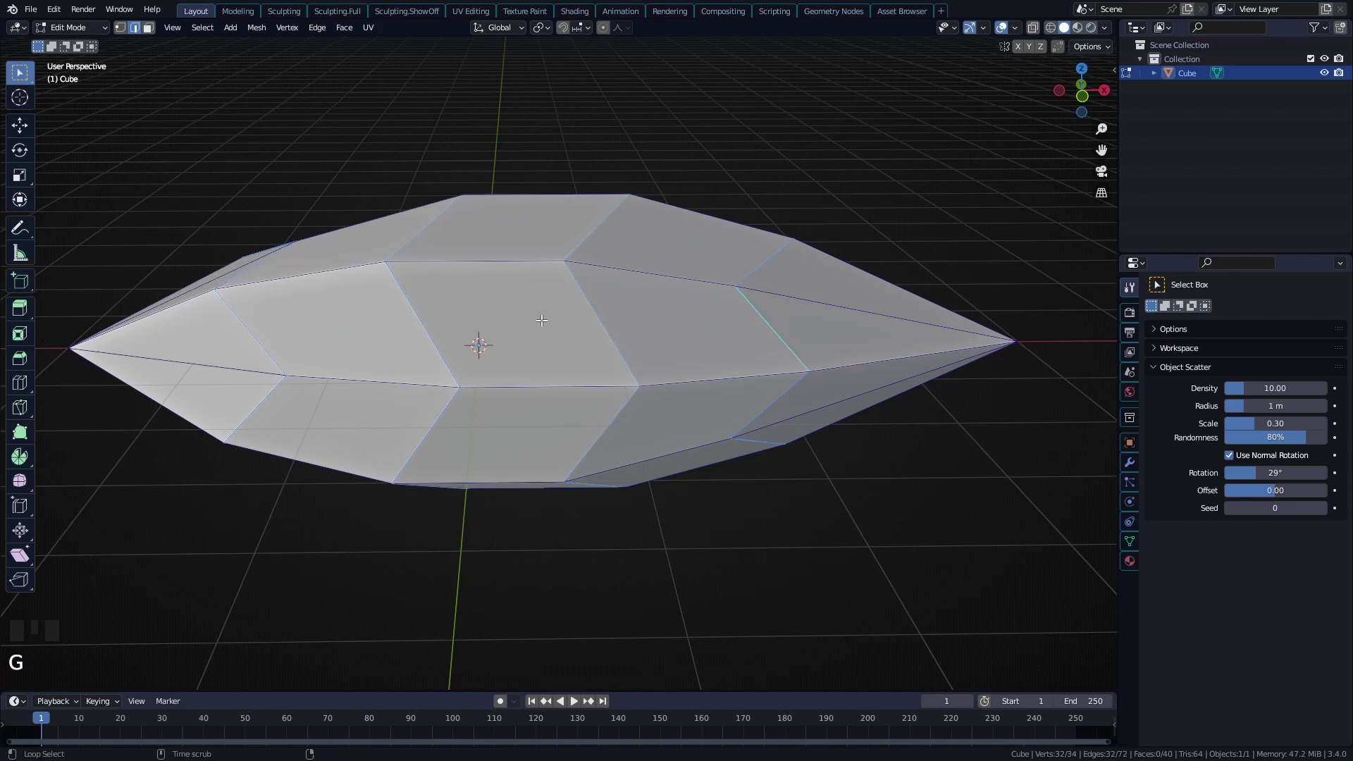
Try ripping and filling the loops again with a Shrink/Fatten offset of about 0.59 m
{"action": "key", "text": "alt+v"}
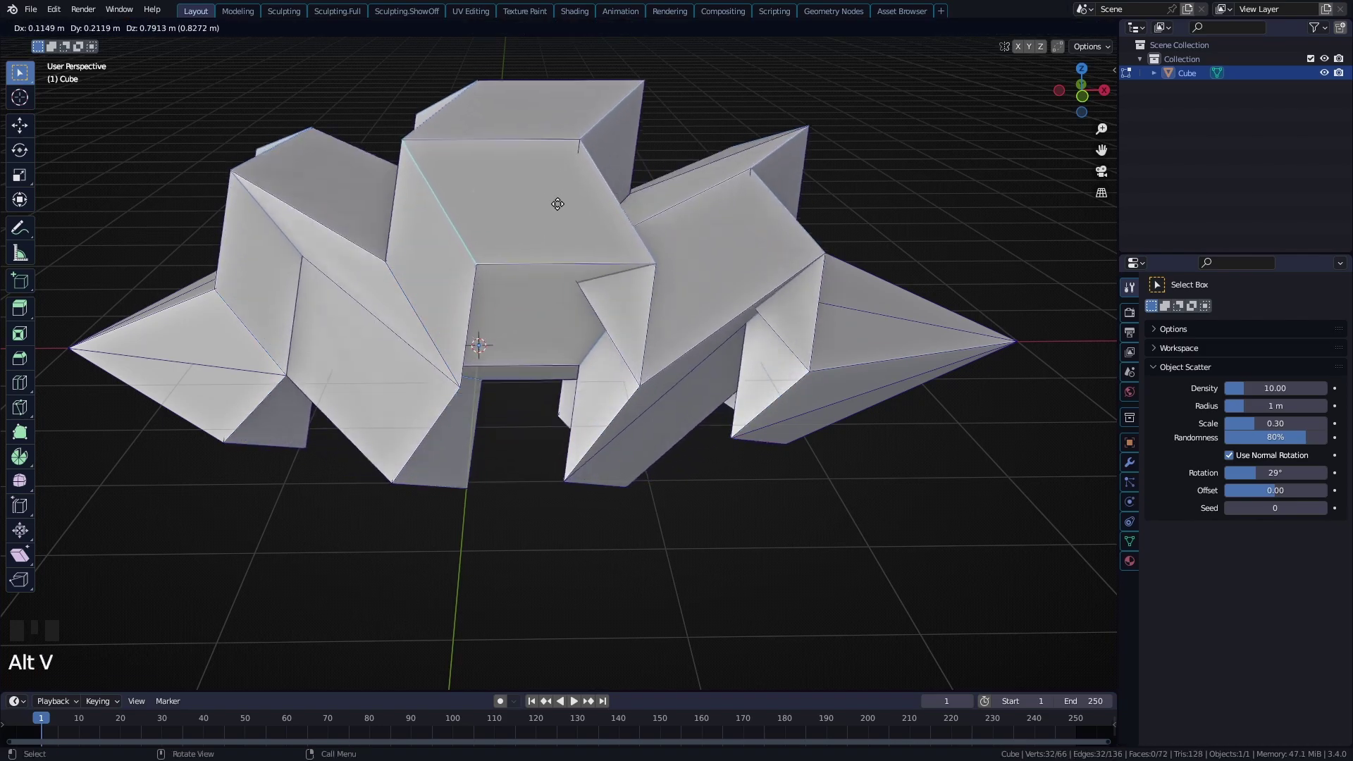
{"action": "key", "text": "Escape"}
{"action": "key", "text": "alt+s"}
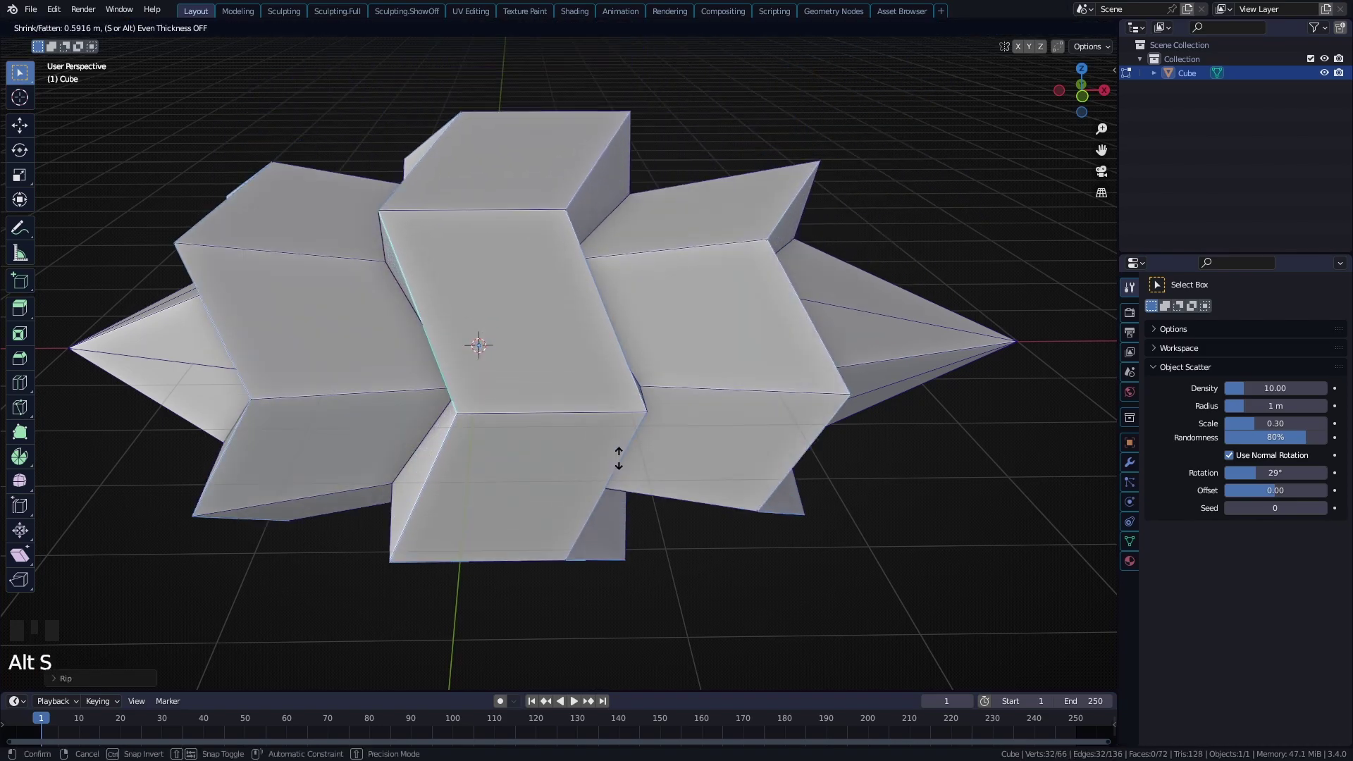
{"action": "left_click", "coordinate": [620, 459]}
{"action": "middle_click_drag", "start_coordinate": [619, 459], "coordinate": [605, 391]}
{"action": "scroll", "coordinate": [605, 391], "scroll_direction": "up", "scroll_amount": 3}
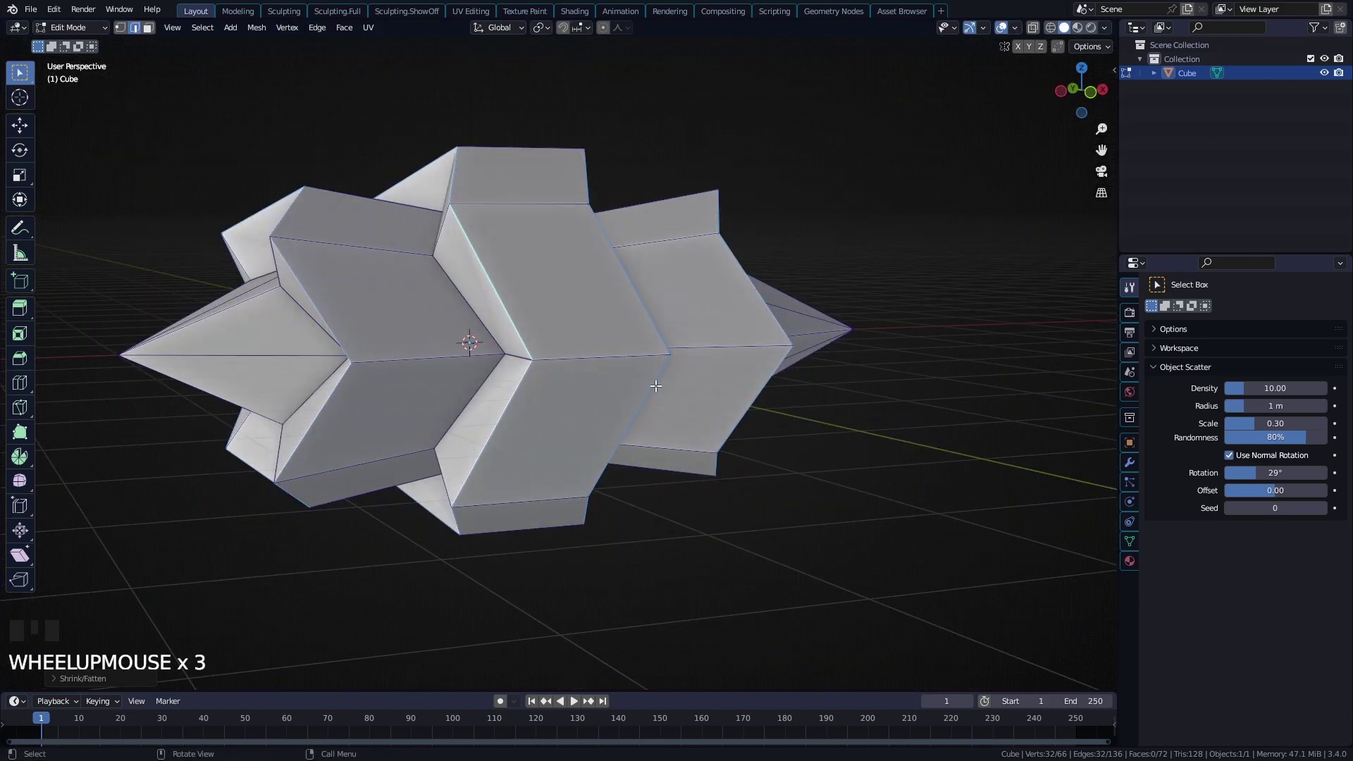
{"action": "key", "text": "alt+s"}
Undo back to the unripped mesh with the four zigzag loops selected
{"action": "key", "text": "ctrl+z"}
{"action": "key", "text": "ctrl+z"}
{"action": "key", "text": "ctrl+z"}
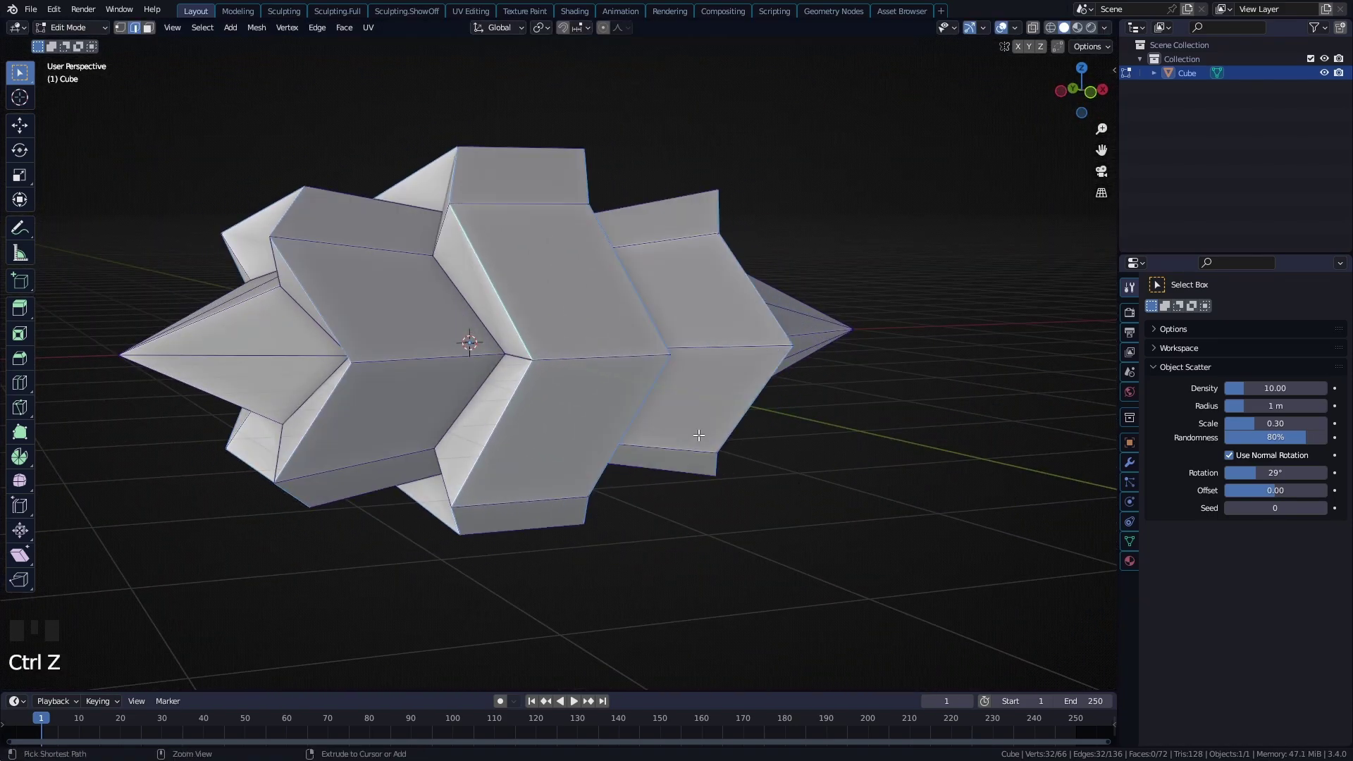
{"action": "key", "text": "g"}
Rip and fill the zigzag loops in place, then apply Shrink/Fatten moderately to flare their edges into overlapping scales
{"action": "key", "text": "alt+v"}
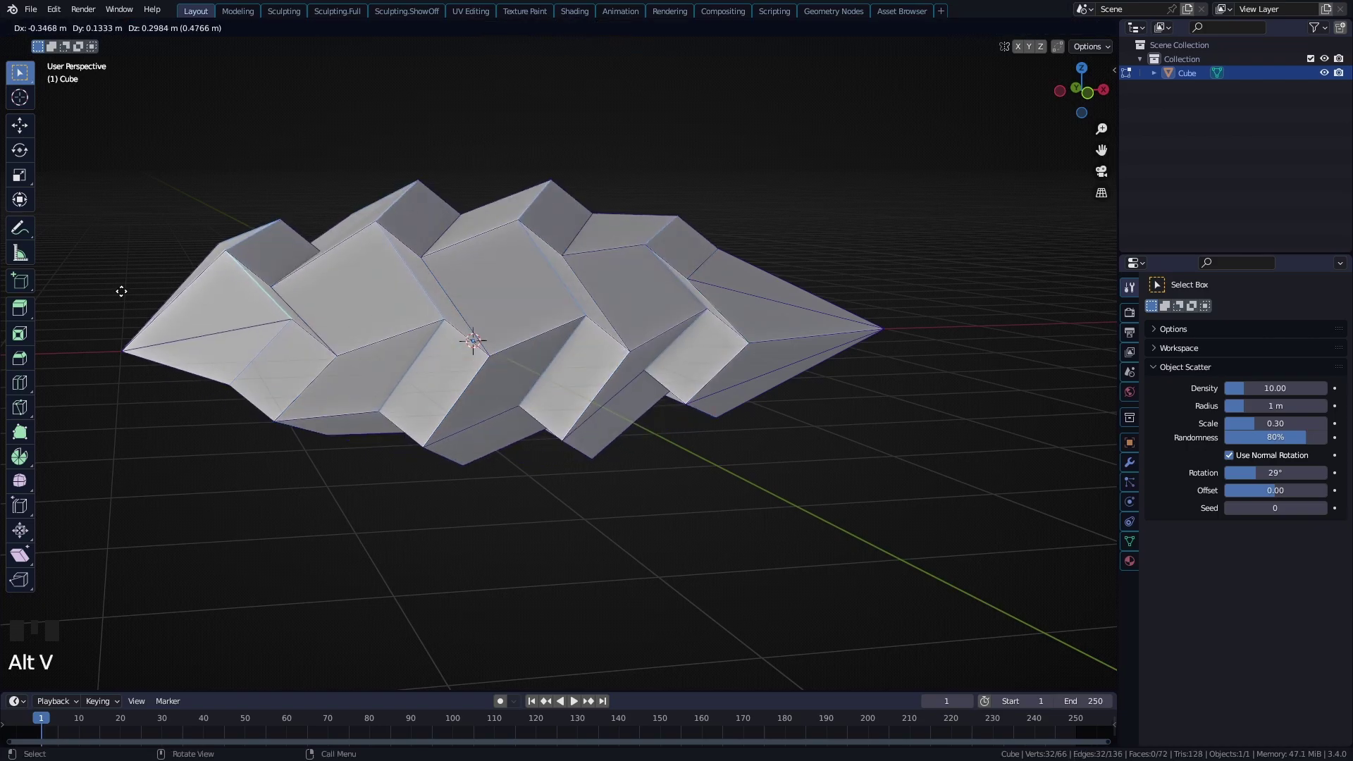
{"action": "right_click", "coordinate": [142, 338]}
{"action": "key", "text": "alt+s"}
{"action": "left_click", "coordinate": [182, 318]}
{"action": "middle_click_drag", "start_coordinate": [182, 317], "coordinate": [536, 354]}
{"action": "scroll", "coordinate": [543, 331], "scroll_direction": "down", "scroll_amount": 3}
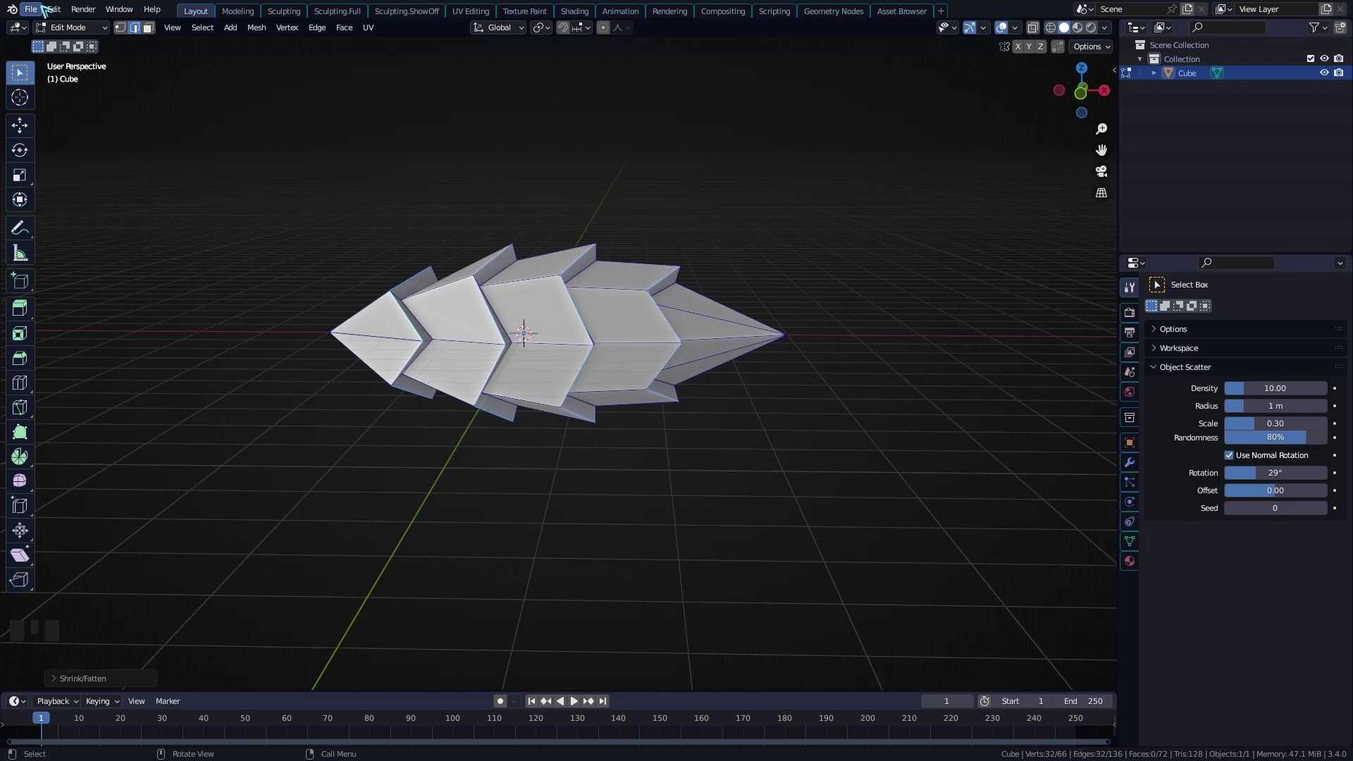
Open the recently used file DelversGuildhouse_V2.blend in place of the current scene
{"action": "left_click", "coordinate": [31, 9]}
{"action": "left_click", "coordinate": [31, 9]}
{"action": "mouse_move", "coordinate": [74, 55]}
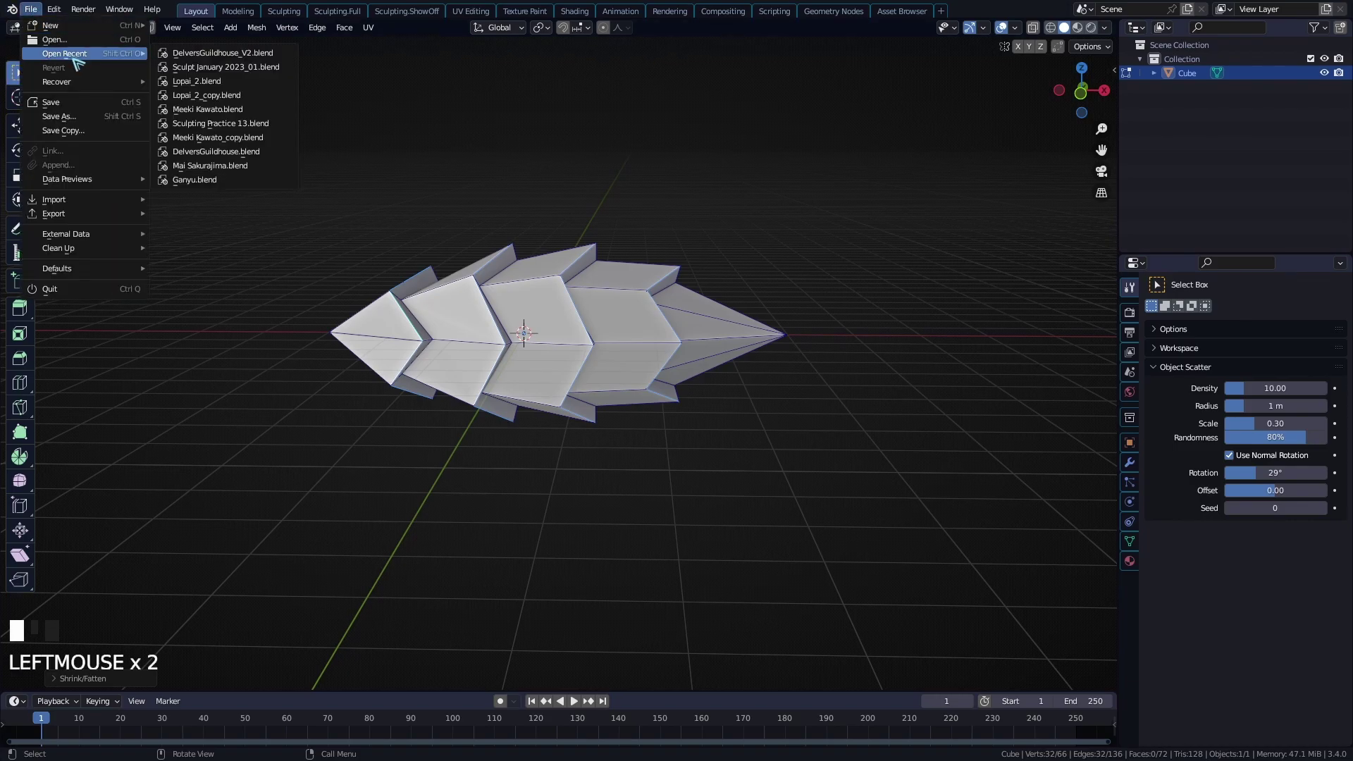
{"action": "left_click", "coordinate": [223, 53]}
{"action": "left_click", "coordinate": [698, 400]}
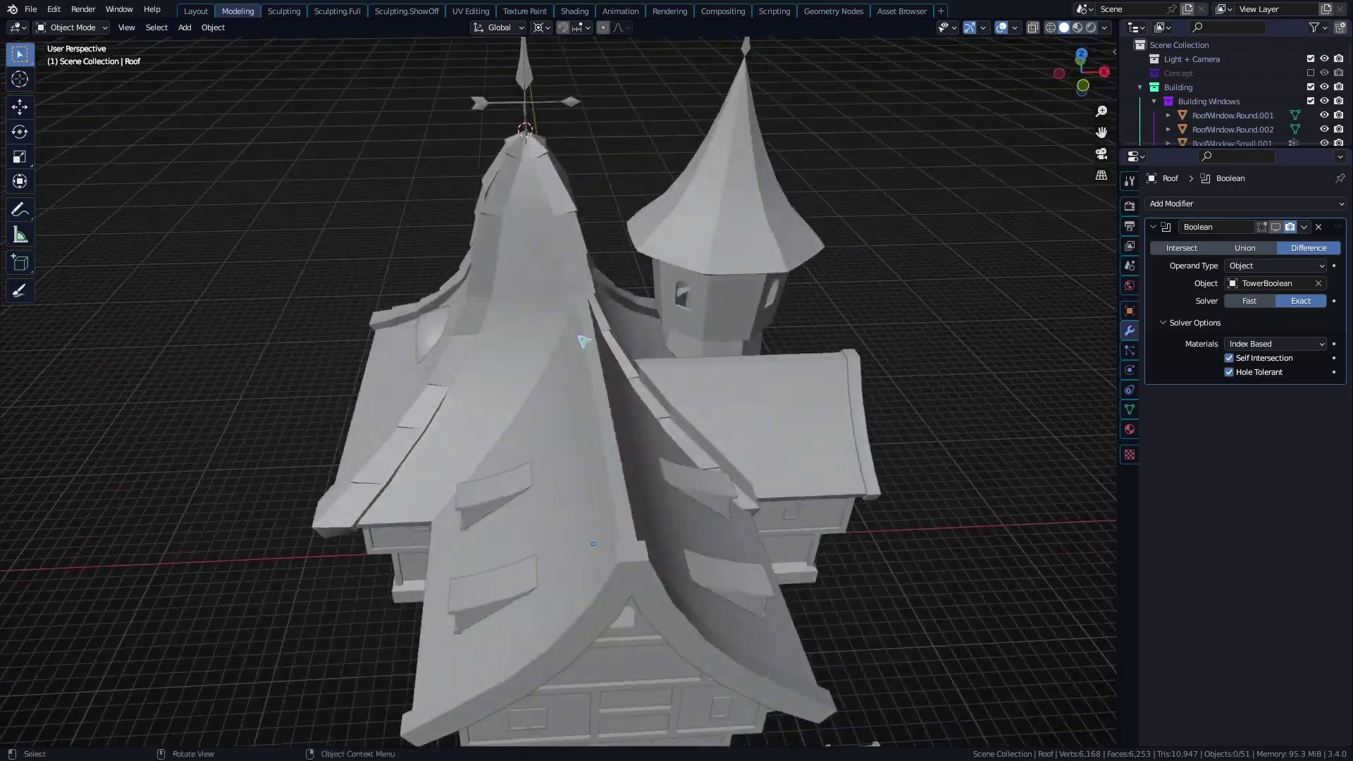
Examine the overlapping ridge tiles along the guildhouse's roof edges from several sides and distances
{"action": "middle_click_drag", "start_coordinate": [583, 341], "coordinate": [628, 221]}
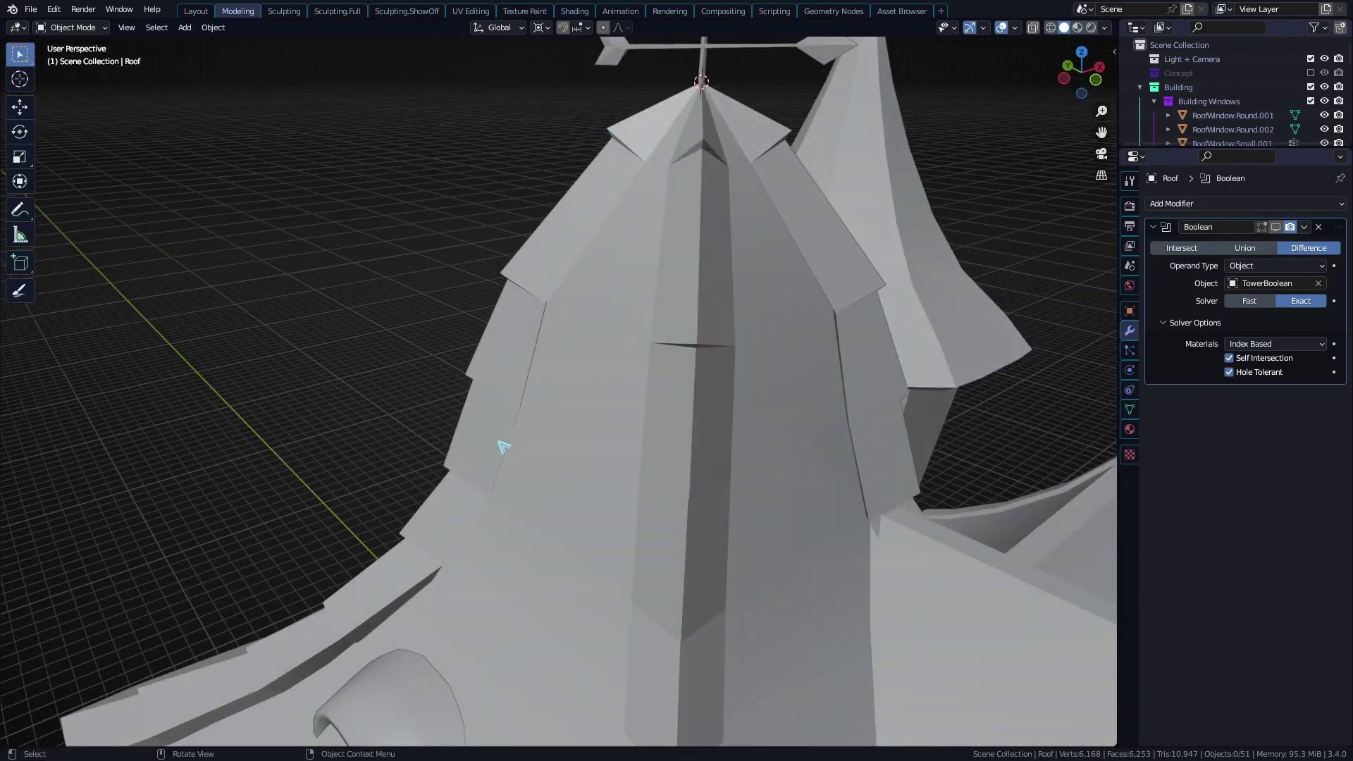
{"action": "scroll", "coordinate": [503, 446], "scroll_direction": "down", "scroll_amount": 3}
{"action": "middle_click_drag", "start_coordinate": [503, 446], "coordinate": [725, 277]}
{"action": "scroll", "coordinate": [726, 277], "scroll_direction": "up", "scroll_amount": 5}
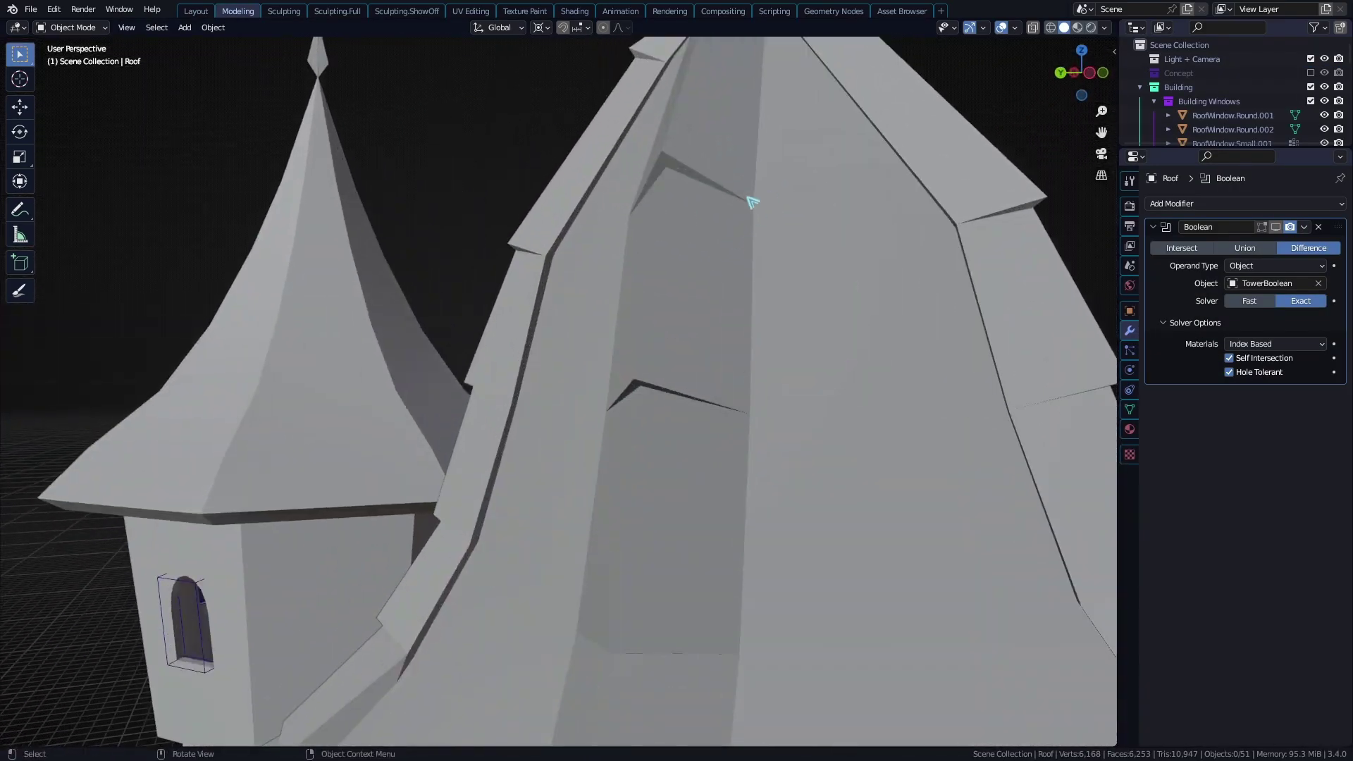
{"action": "scroll", "coordinate": [643, 218], "scroll_direction": "up", "scroll_amount": 3}
{"action": "middle_click_drag", "start_coordinate": [644, 218], "coordinate": [468, 157]}
{"action": "scroll", "coordinate": [527, 255], "scroll_direction": "down", "scroll_amount": 5}
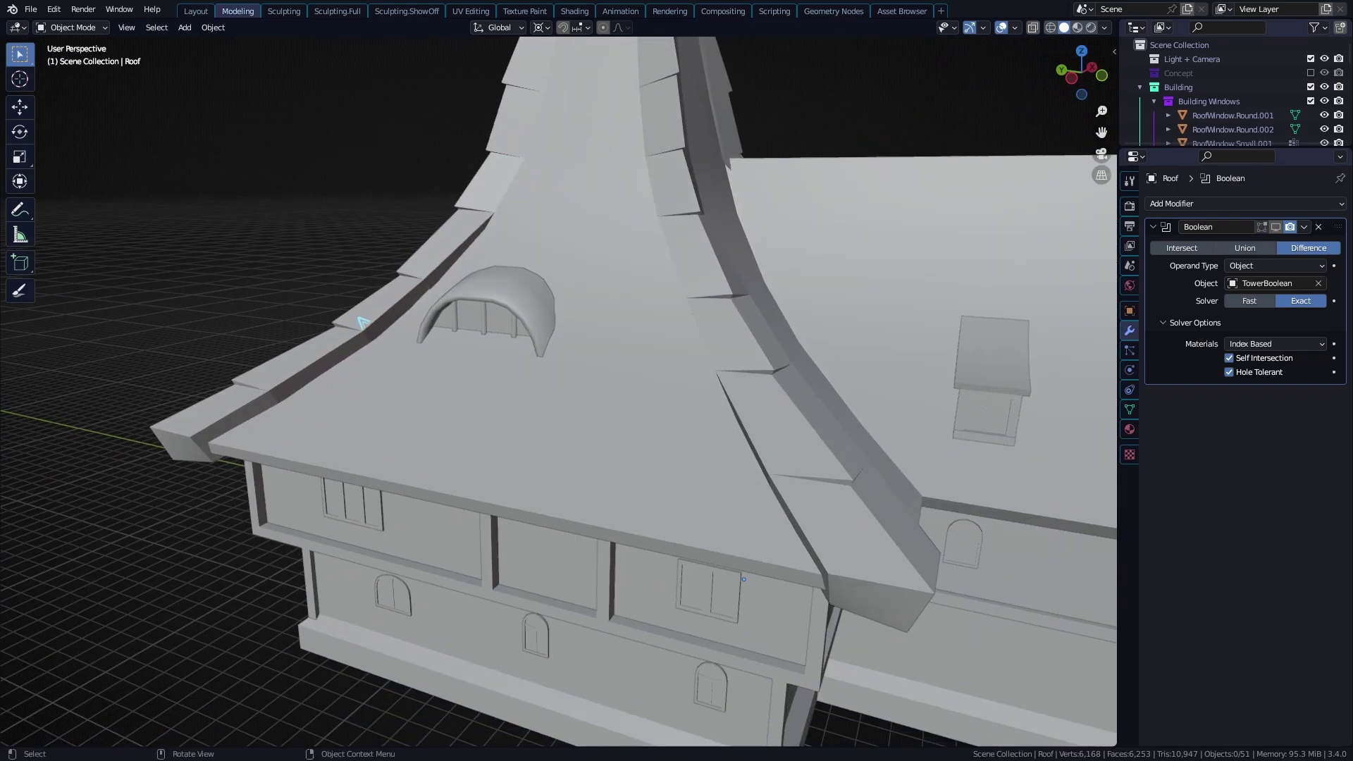
{"action": "middle_click_drag", "start_coordinate": [363, 322], "coordinate": [434, 281]}
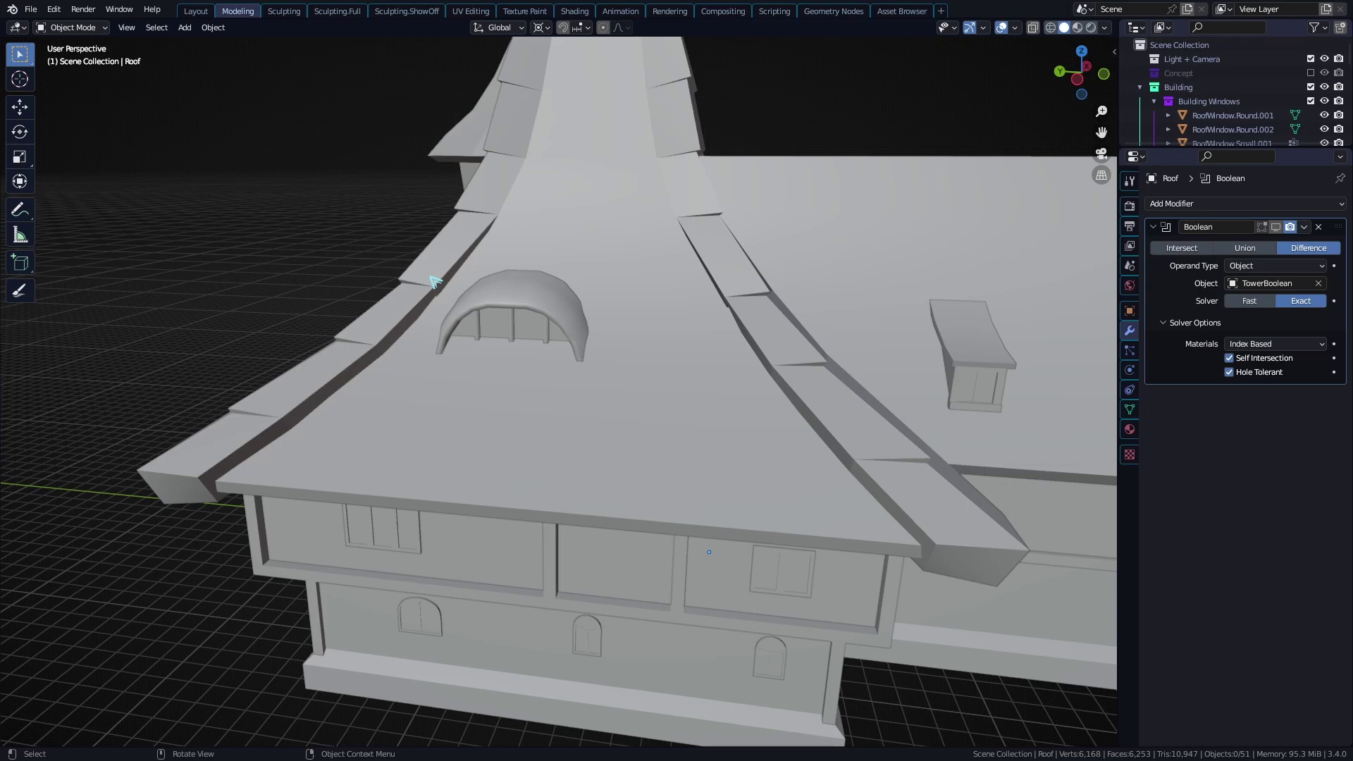
{"action": "scroll", "coordinate": [436, 281], "scroll_direction": "down", "scroll_amount": 5}
{"action": "middle_click_drag", "start_coordinate": [436, 281], "coordinate": [1001, 280]}
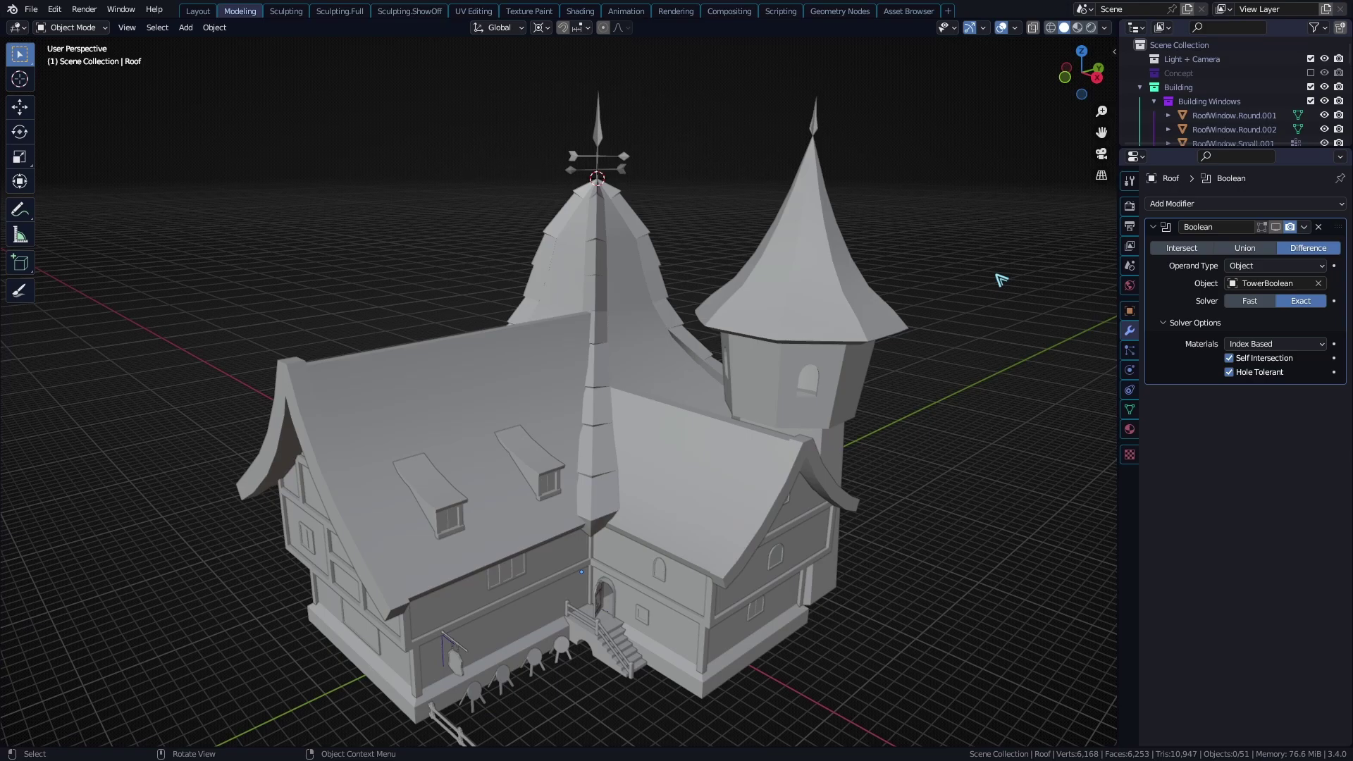